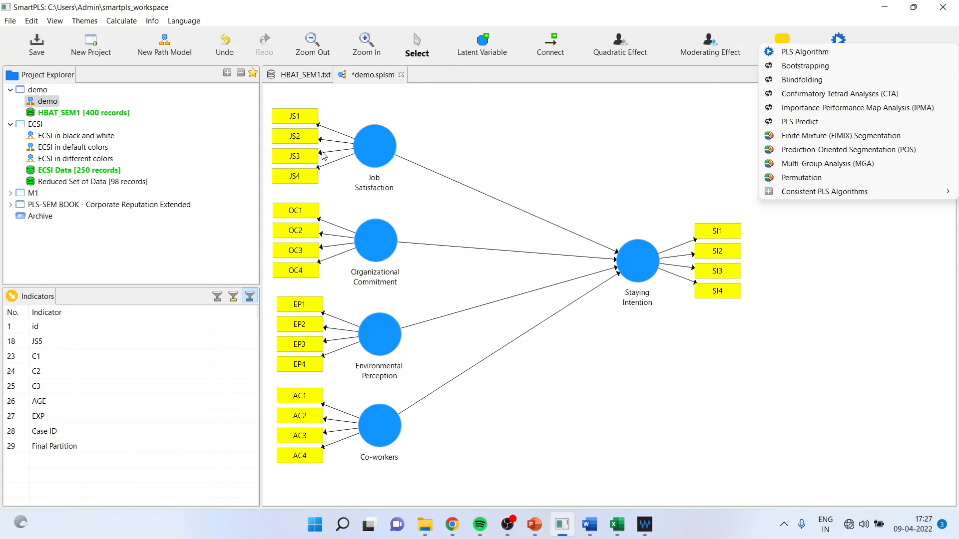
Run the PLS Algorithm on the demo model with the Path weighting scheme and 300 maximum iterations, and open its Outer Loadings results
{"action": "left_click", "coordinate": [799, 55]}
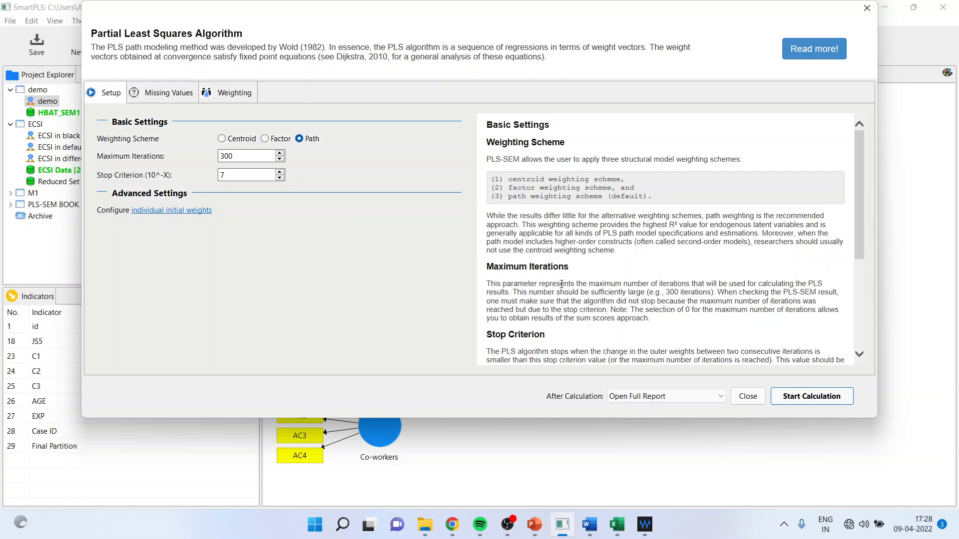
{"action": "left_click", "coordinate": [817, 401]}
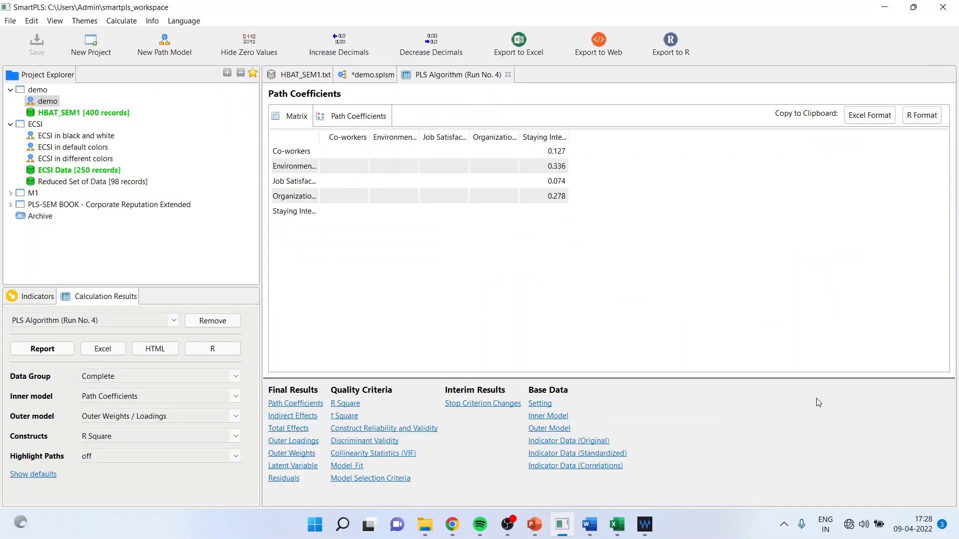
{"action": "left_click", "coordinate": [300, 441]}
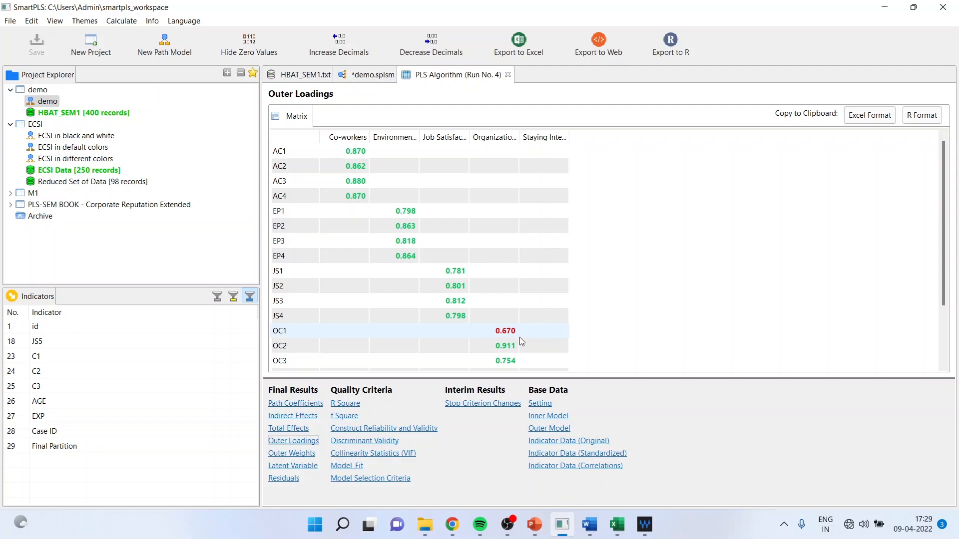
Locate indicator OC1 in the demo path model and review the outer loading decision tree as a slide show in the smartpls1 PowerPoint presentation
{"action": "left_click", "coordinate": [370, 76]}
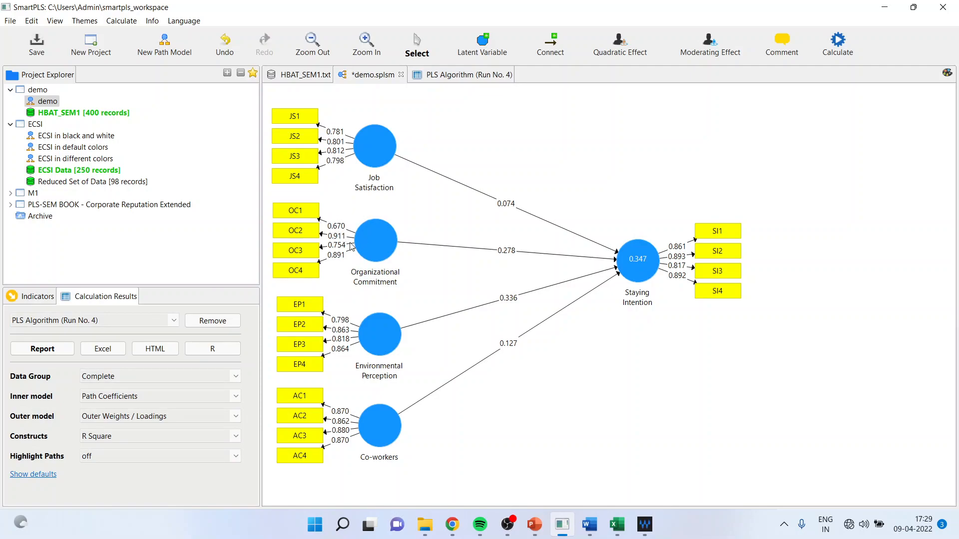
{"action": "left_click", "coordinate": [312, 216]}
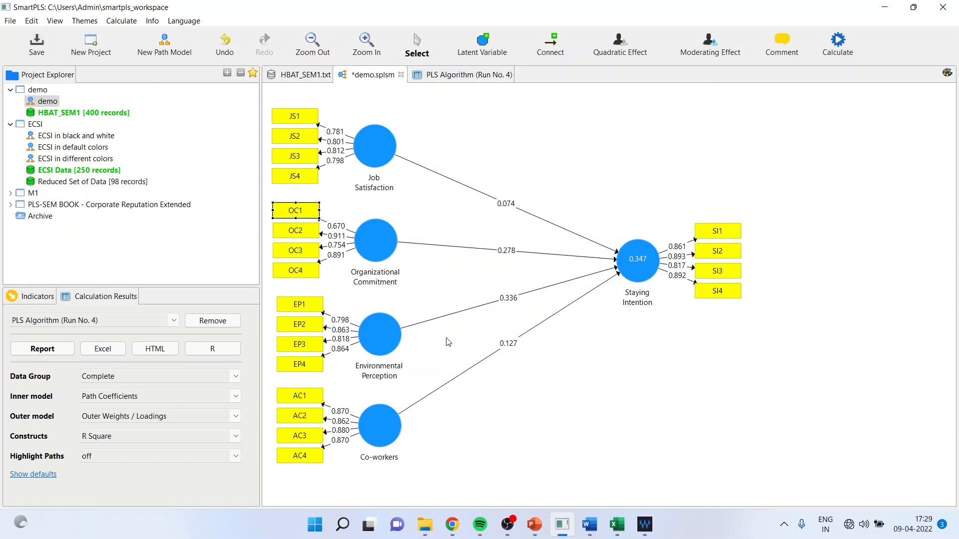
{"action": "mouse_move", "coordinate": [537, 529]}
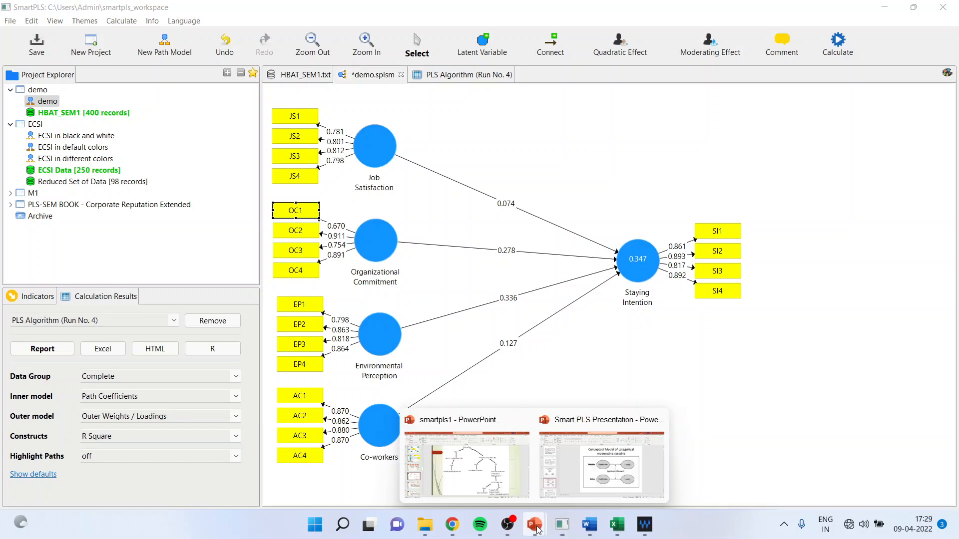
{"action": "left_click", "coordinate": [516, 482]}
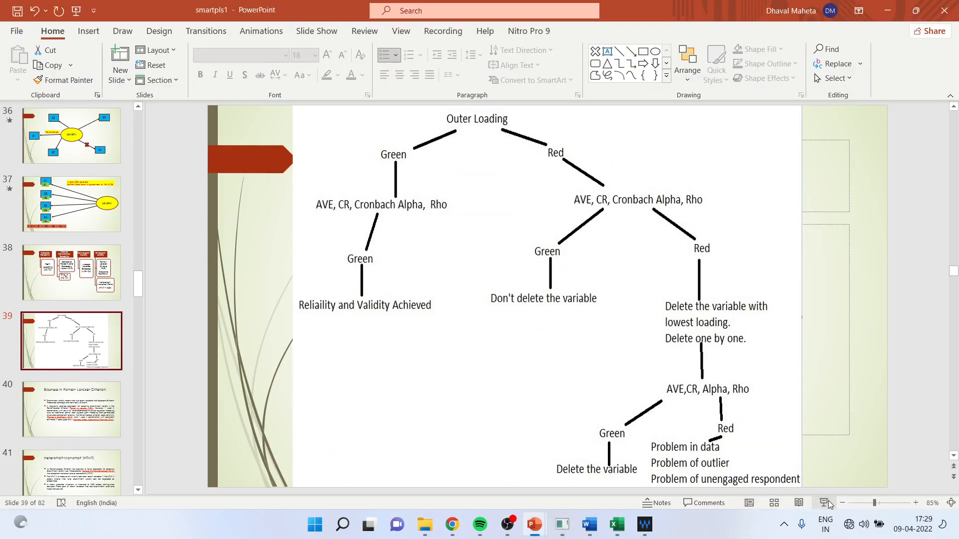
{"action": "left_click", "coordinate": [825, 503]}
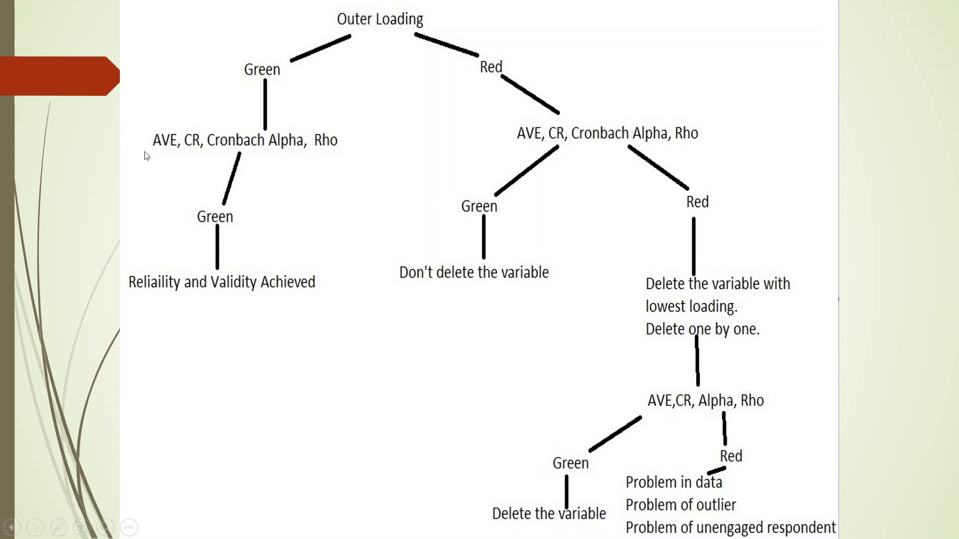
{"action": "key", "text": "Escape"}
Return to SmartPLS and examine Construct Reliability and Validity for the demo model, widening the construct name column
{"action": "left_click", "coordinate": [563, 525]}
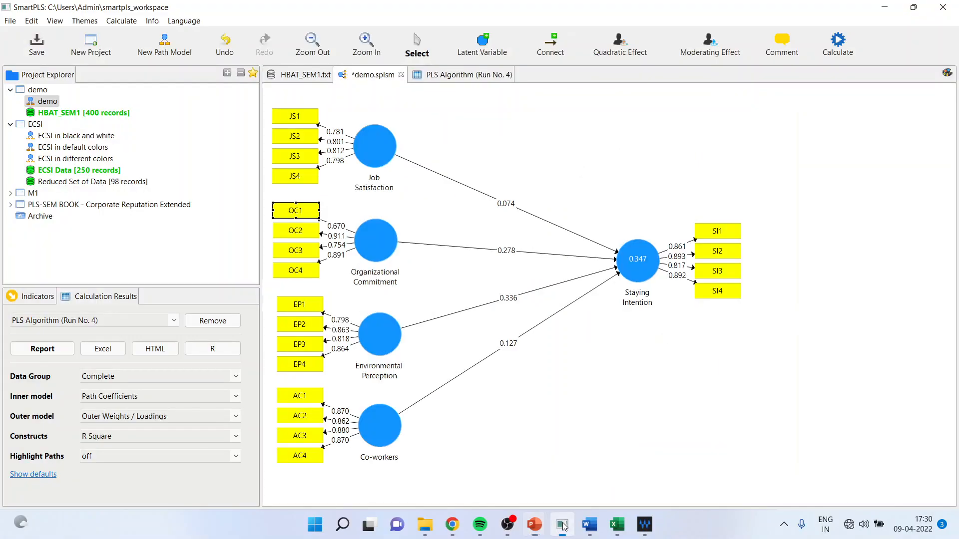
{"action": "left_click", "coordinate": [488, 75]}
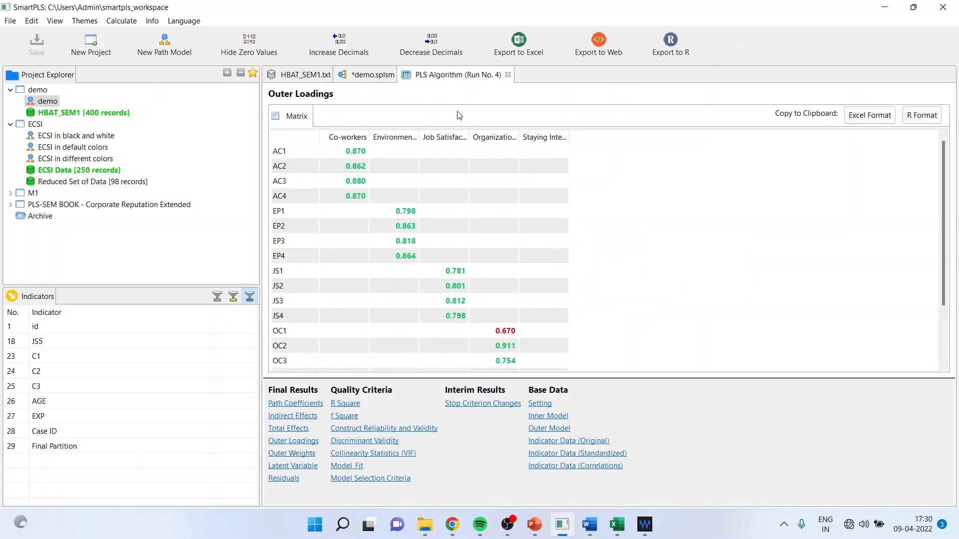
{"action": "left_click", "coordinate": [391, 429]}
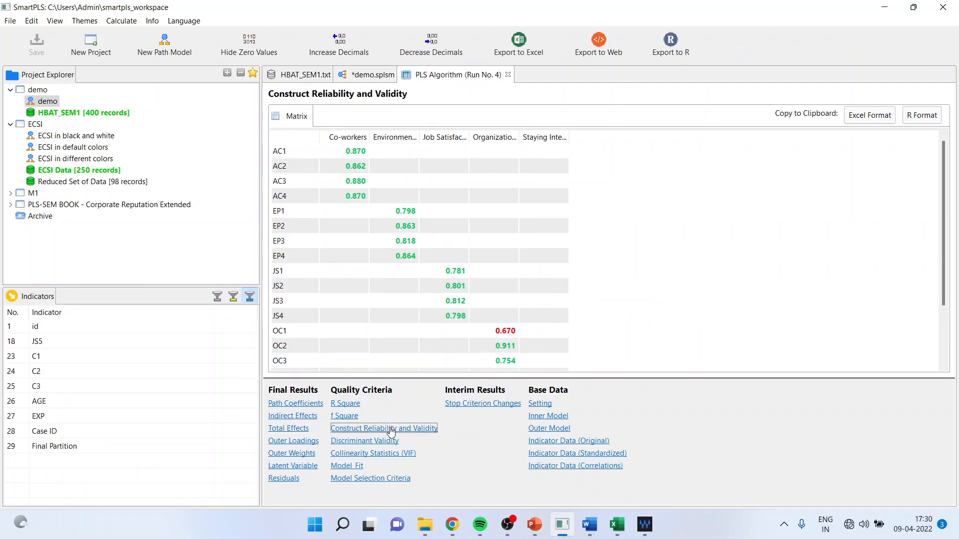
{"action": "left_click_drag", "start_coordinate": [320, 138], "coordinate": [382, 138]}
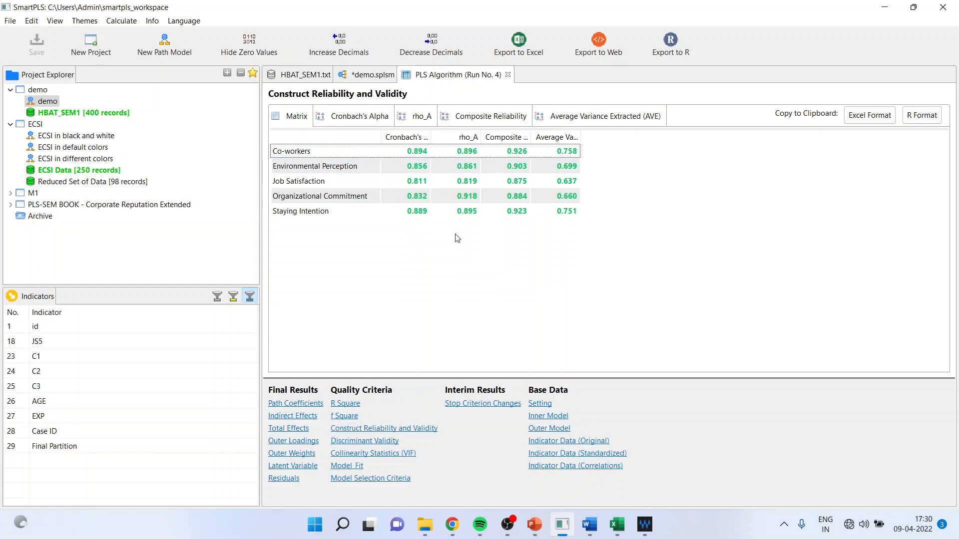
Switch to the smartpls1 PowerPoint presentation and review the outer loading decision tree full screen
{"action": "left_click", "coordinate": [546, 523]}
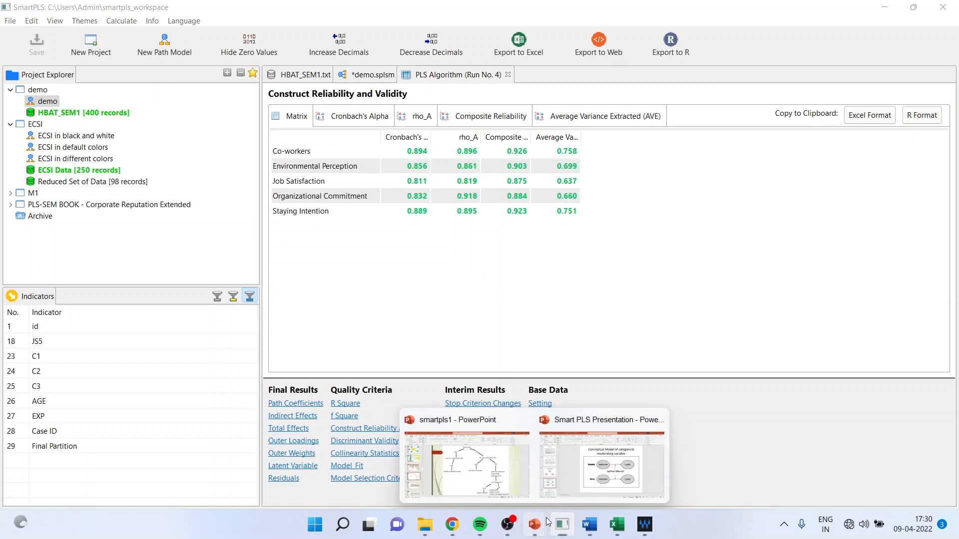
{"action": "left_click", "coordinate": [503, 487]}
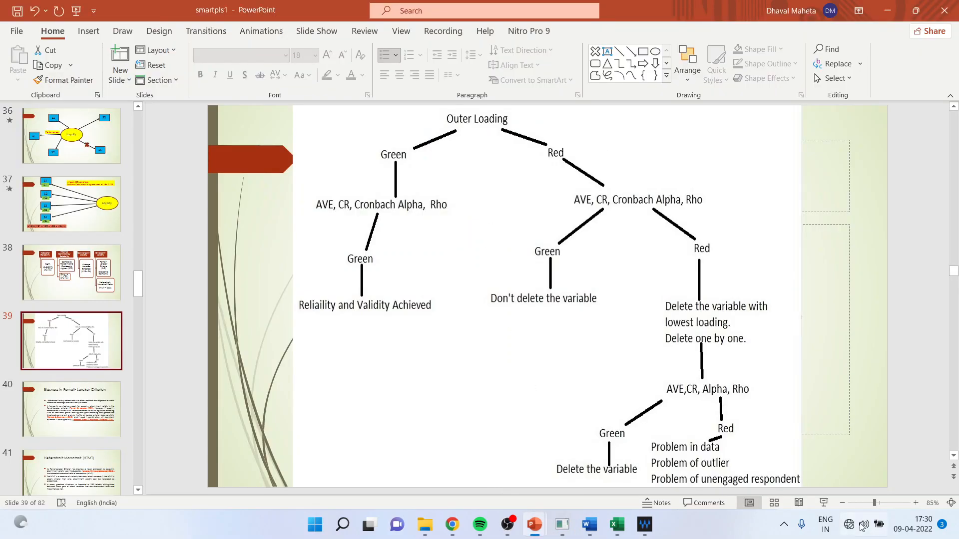
{"action": "left_click", "coordinate": [823, 503]}
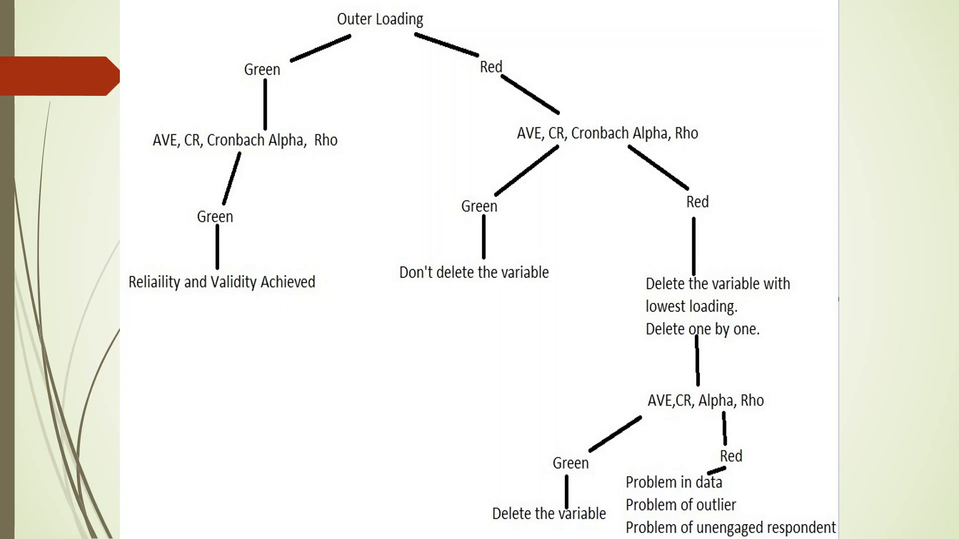
{"action": "key", "text": "Escape"}
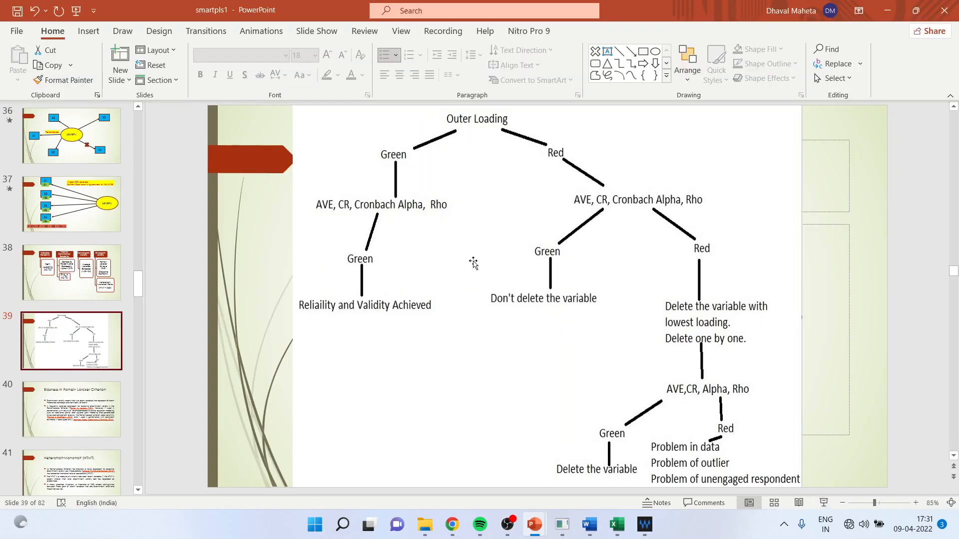
Return to SmartPLS, open the "ECSI in default colors" model from the ECSI project and hide its formatting options
{"action": "left_click", "coordinate": [562, 524]}
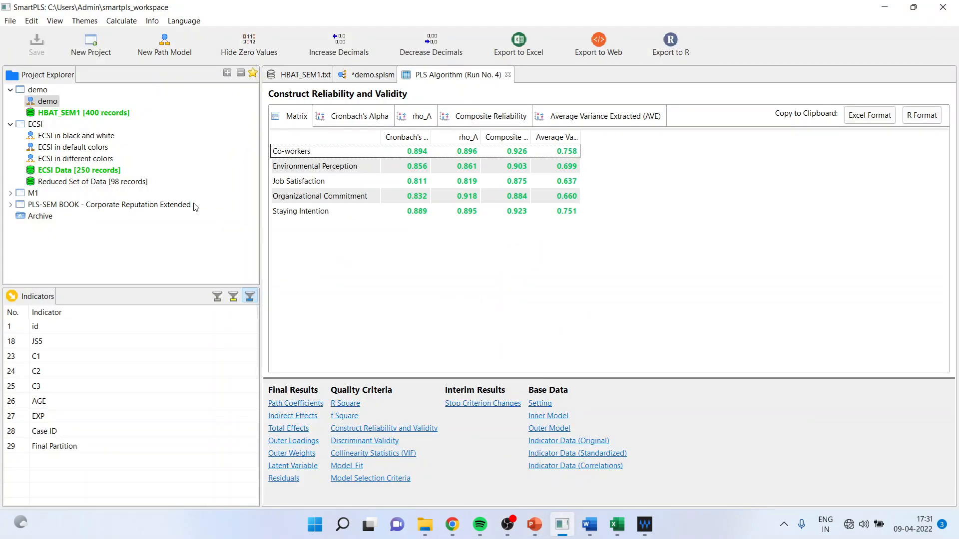
{"action": "left_click", "coordinate": [10, 125]}
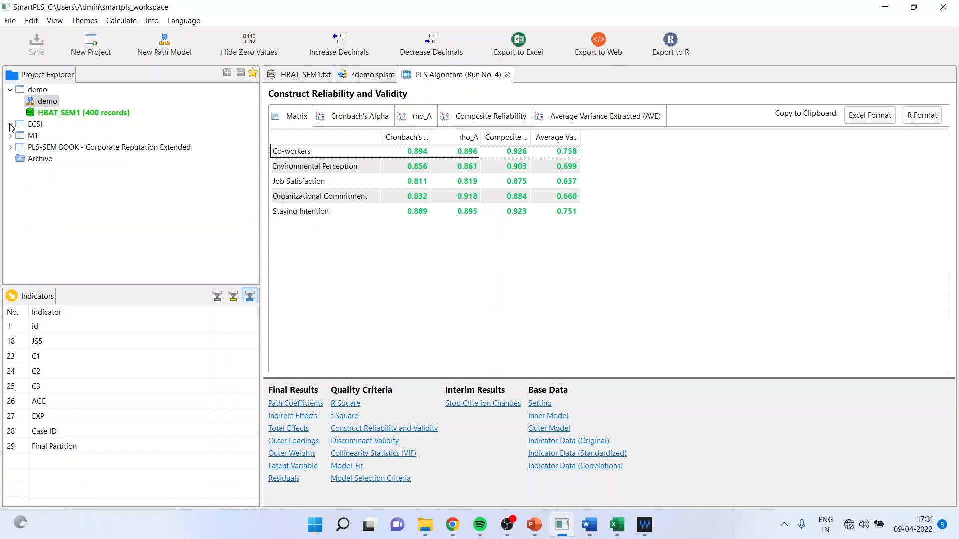
{"action": "left_click", "coordinate": [10, 125]}
{"action": "left_click", "coordinate": [59, 148]}
{"action": "double_click", "coordinate": [60, 147]}
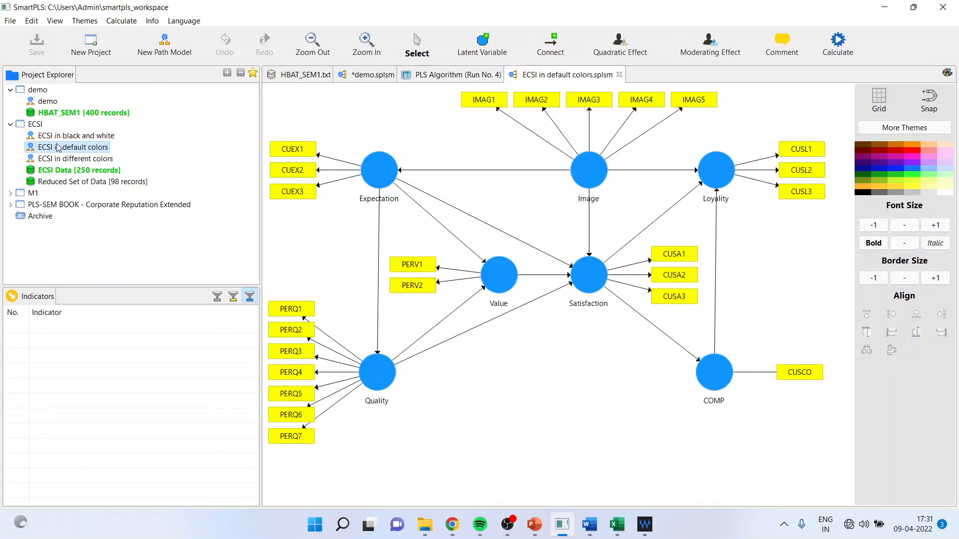
{"action": "left_click", "coordinate": [948, 72]}
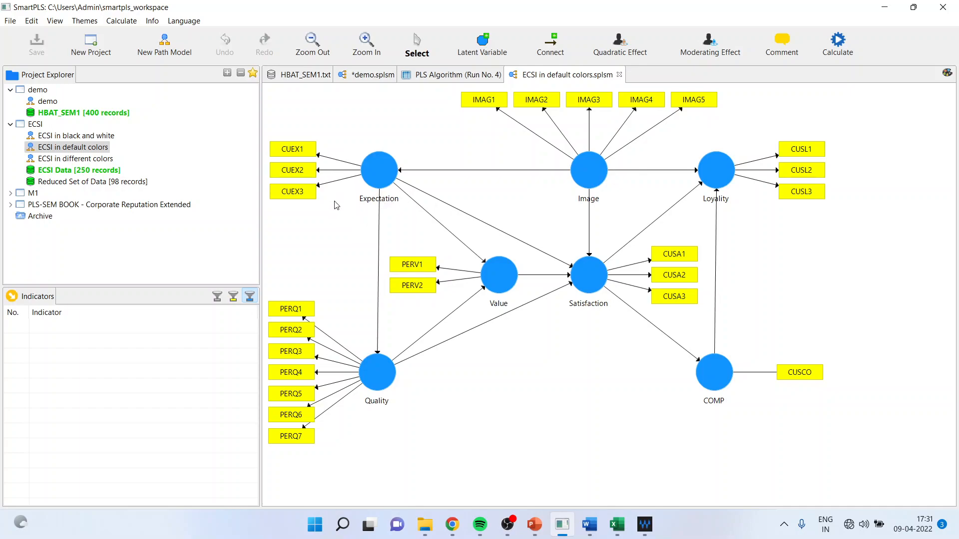
Run the PLS Algorithm on the ECSI model with the Path weighting scheme and 300 maximum iterations
{"action": "left_click", "coordinate": [838, 46]}
{"action": "left_click", "coordinate": [819, 50]}
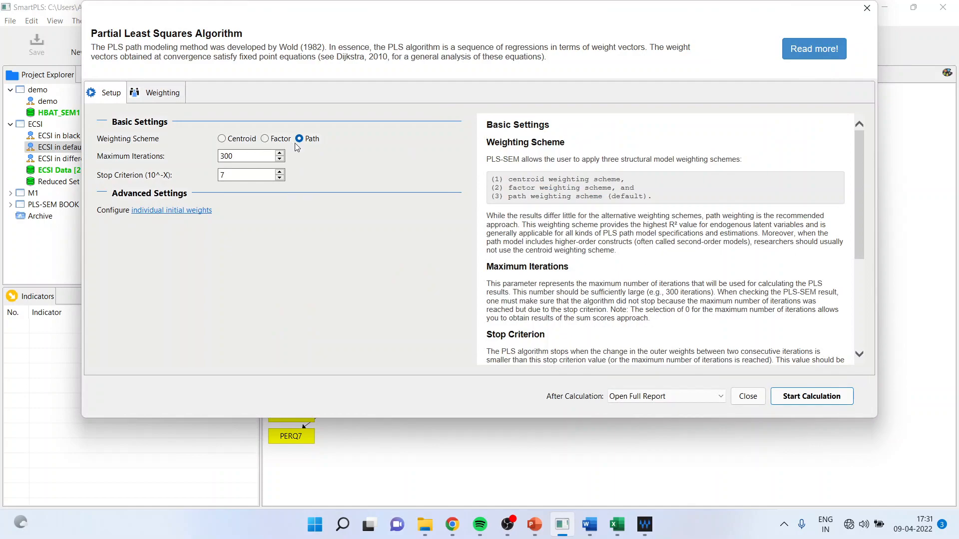
{"action": "left_click", "coordinate": [801, 395]}
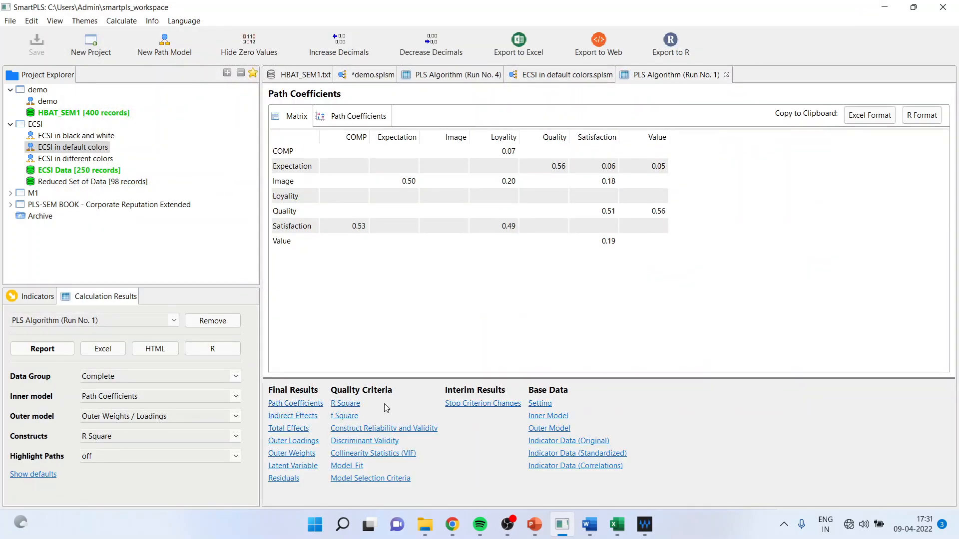
Examine the ECSI model's outer loadings for indicators CUEX3, CUSL2, IMAG2 and IMAG3
{"action": "left_click", "coordinate": [300, 441]}
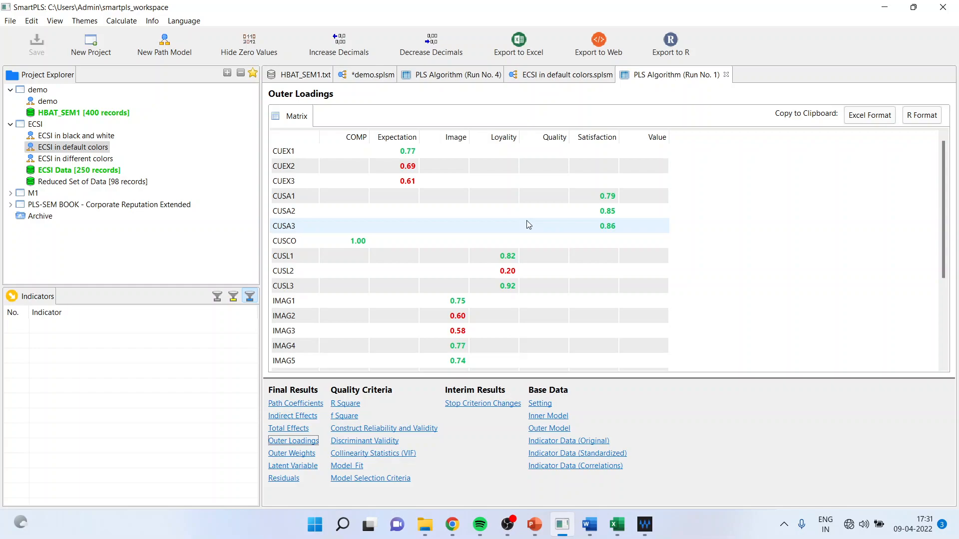
{"action": "left_click", "coordinate": [293, 183]}
{"action": "left_click", "coordinate": [295, 270]}
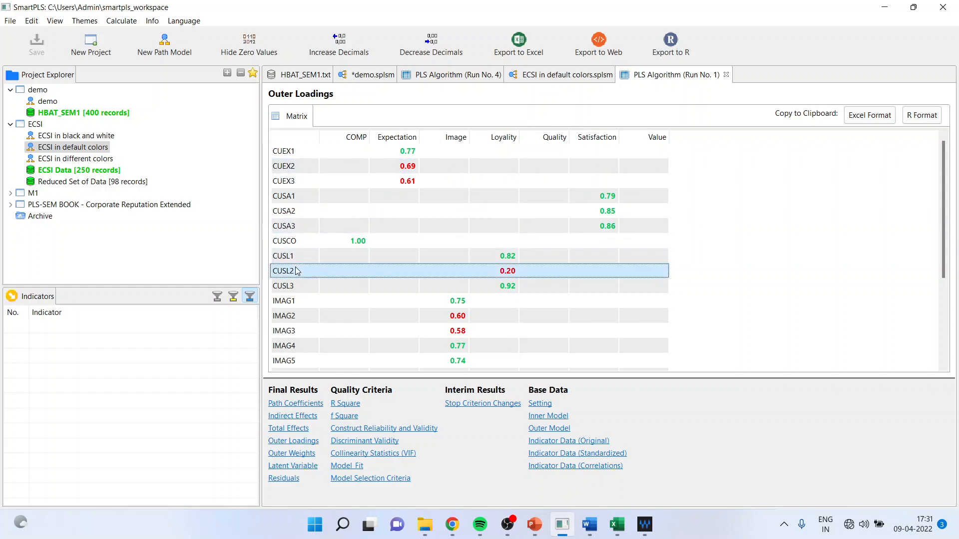
{"action": "left_click", "coordinate": [294, 317]}
{"action": "left_click", "coordinate": [298, 332]}
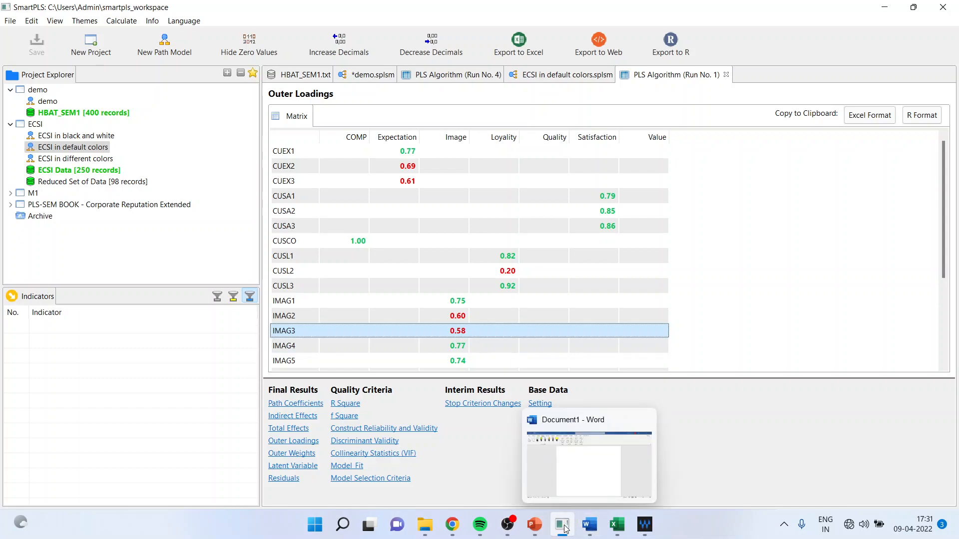
Switch to the smartpls1 PowerPoint presentation and review the red-loading branch of the decision tree full screen
{"action": "mouse_move", "coordinate": [534, 524]}
{"action": "left_click", "coordinate": [516, 483]}
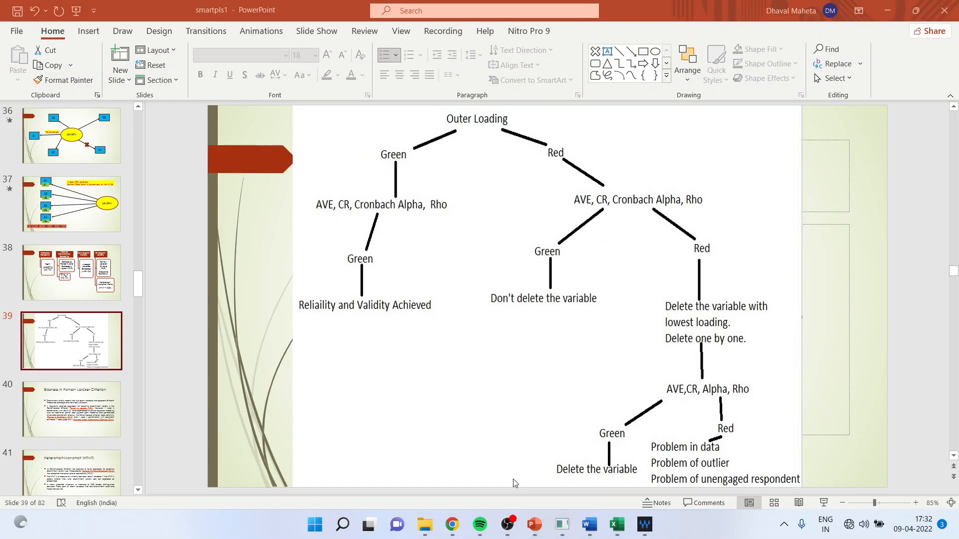
{"action": "left_click", "coordinate": [824, 503]}
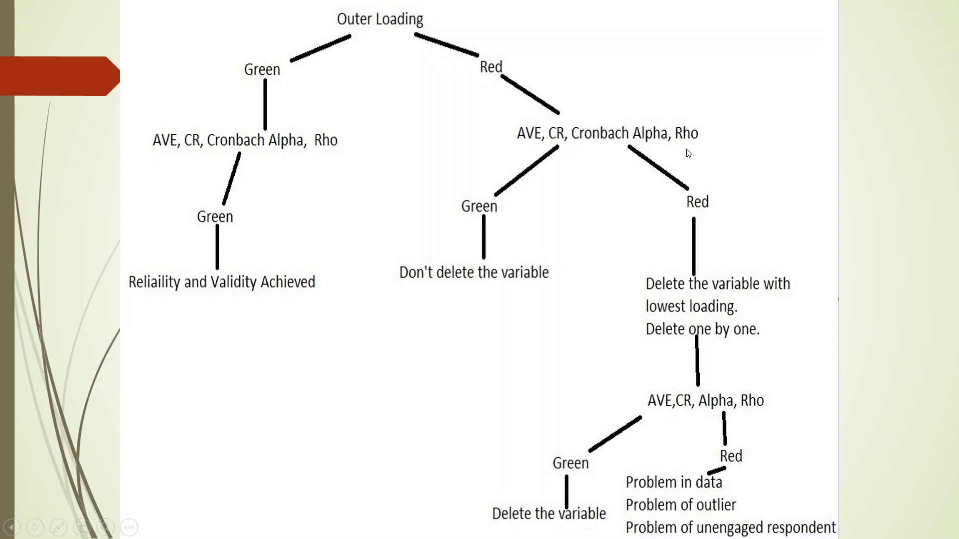
{"action": "key", "text": "Escape"}
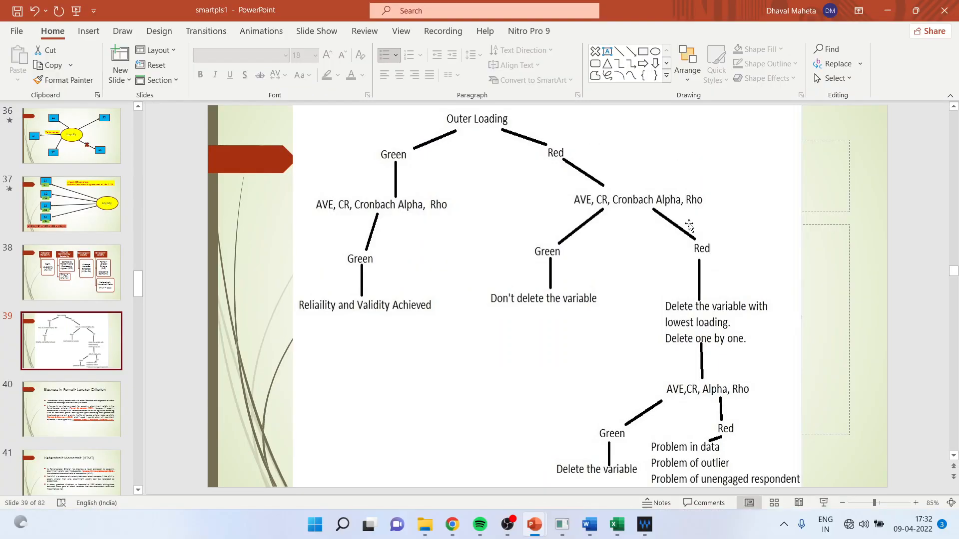
Return to SmartPLS and examine Construct Reliability and Validity for the ECSI model, widening the construct name column
{"action": "left_click", "coordinate": [544, 498]}
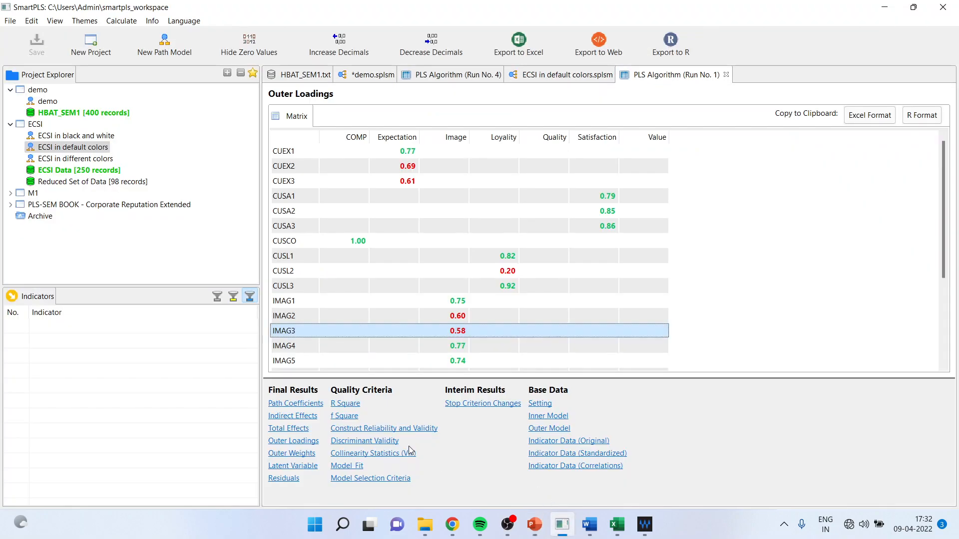
{"action": "left_click", "coordinate": [398, 429]}
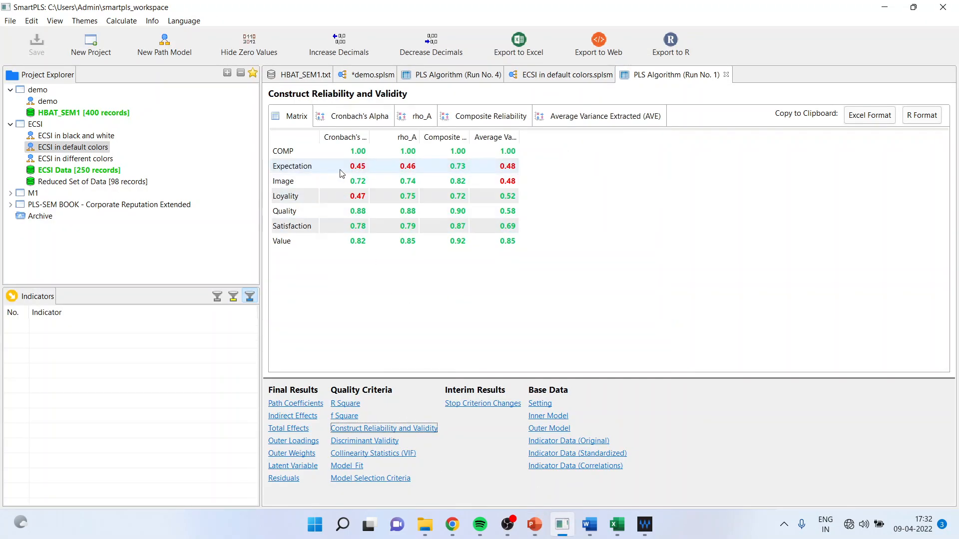
{"action": "left_click_drag", "start_coordinate": [319, 137], "coordinate": [414, 136]}
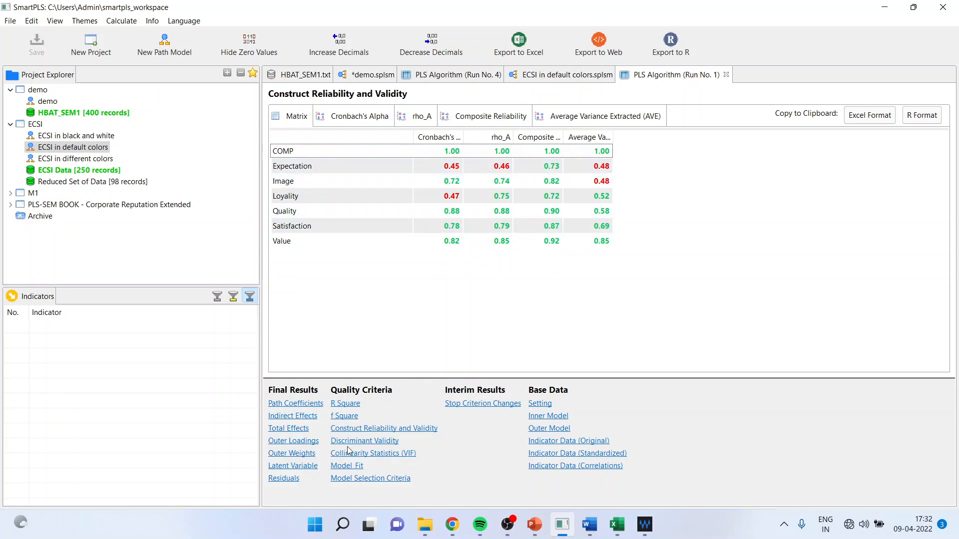
Compare the ECSI model's outer loadings with the reliability and validity values of the Expectation and Loyality constructs
{"action": "left_click", "coordinate": [294, 441]}
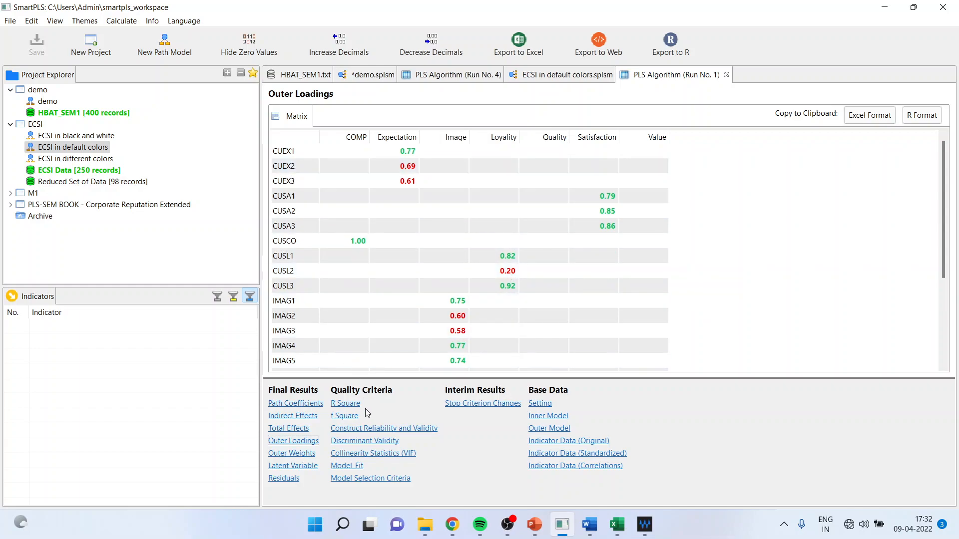
{"action": "left_click", "coordinate": [374, 428]}
{"action": "left_click", "coordinate": [312, 173]}
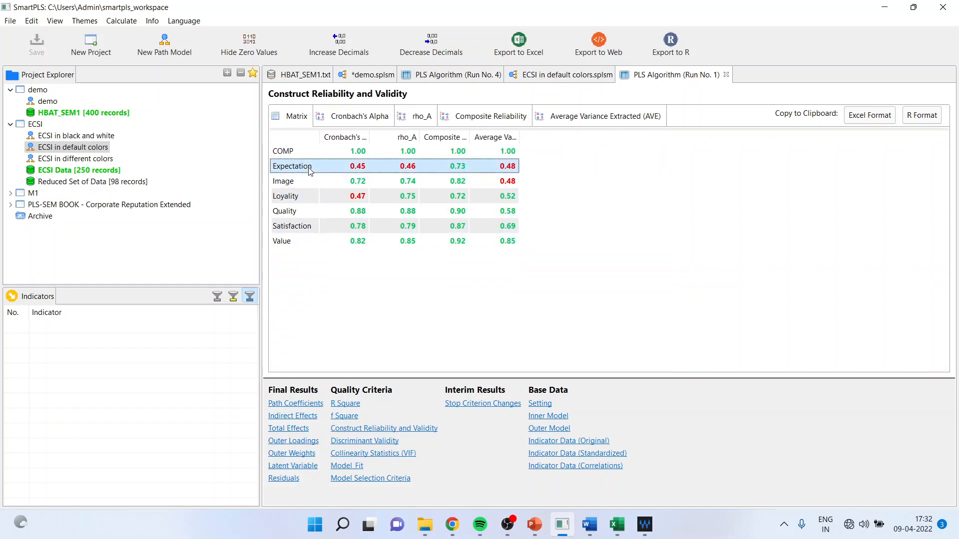
{"action": "left_click", "coordinate": [303, 202]}
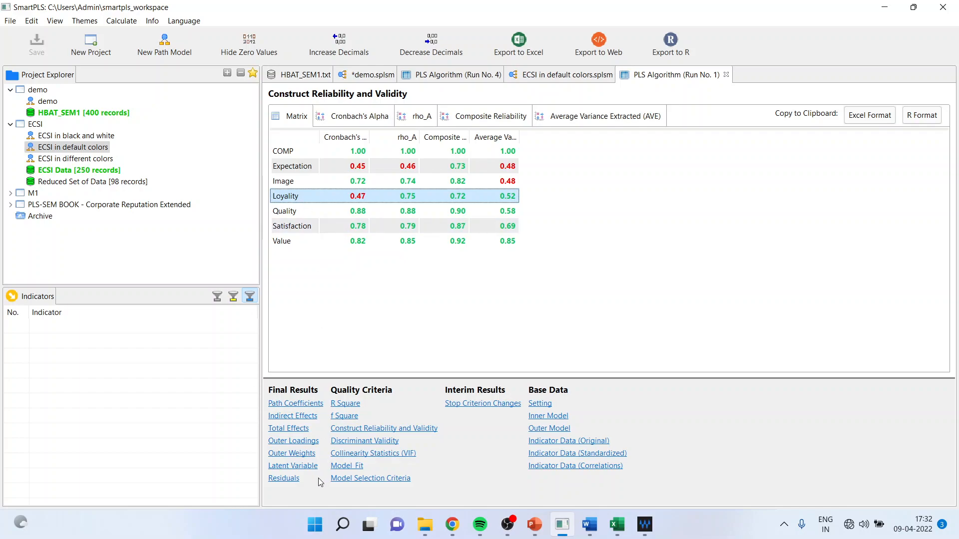
{"action": "left_click", "coordinate": [296, 440]}
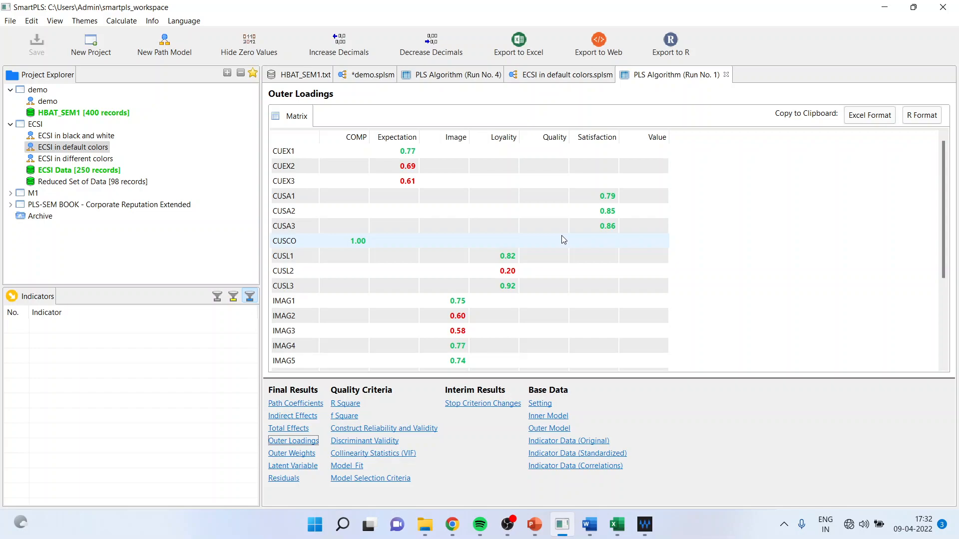
Delete the CUSL2 indicator from the Loyality construct in the ECSI in default colors model
{"action": "left_click", "coordinate": [296, 271]}
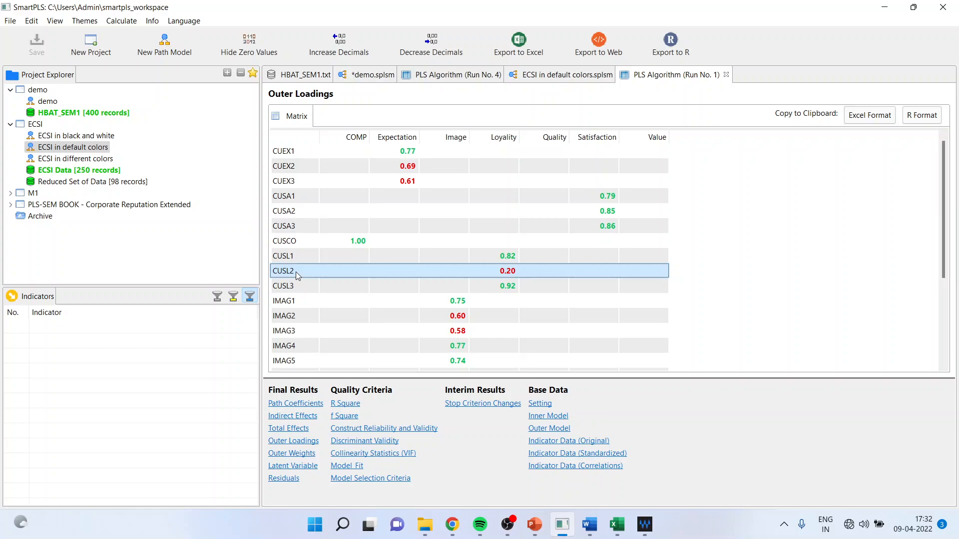
{"action": "left_click", "coordinate": [366, 79]}
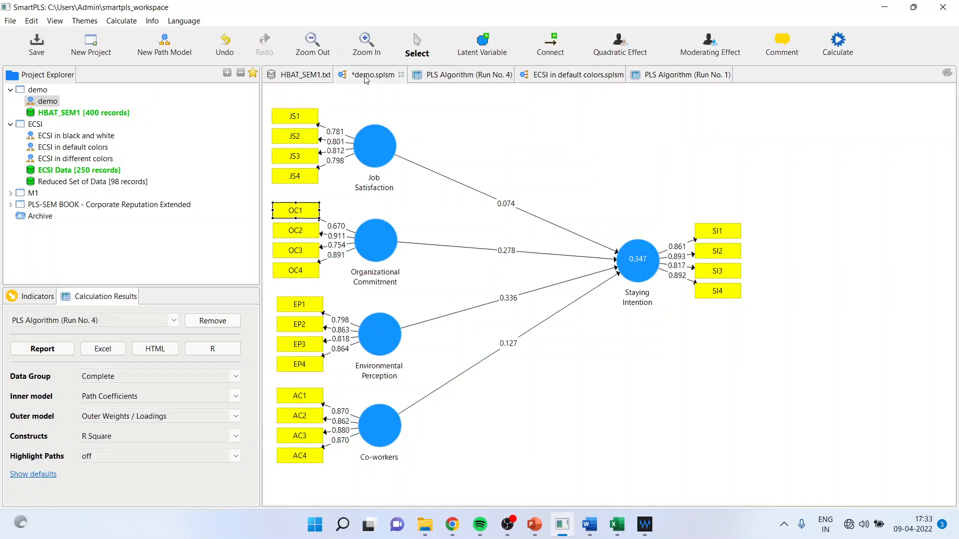
{"action": "left_click", "coordinate": [494, 79]}
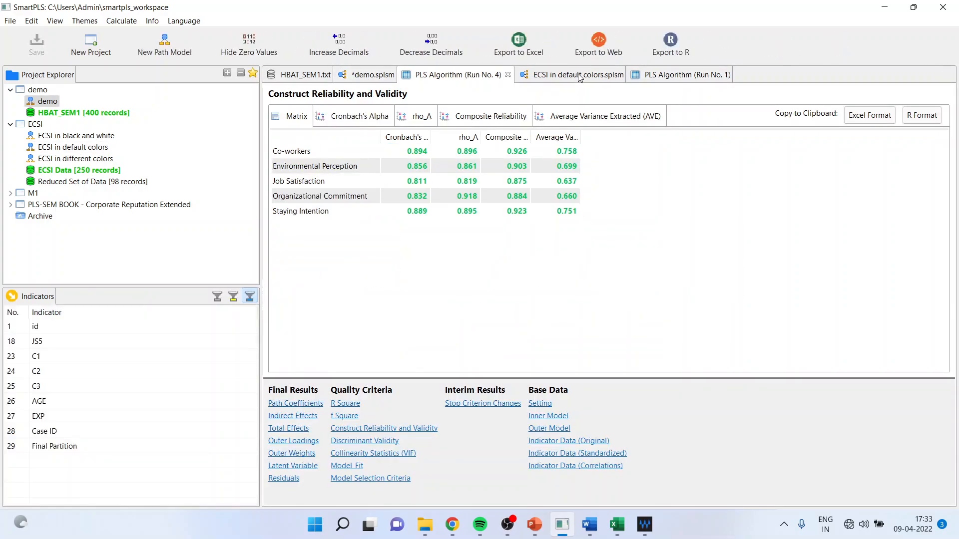
{"action": "left_click", "coordinate": [579, 78]}
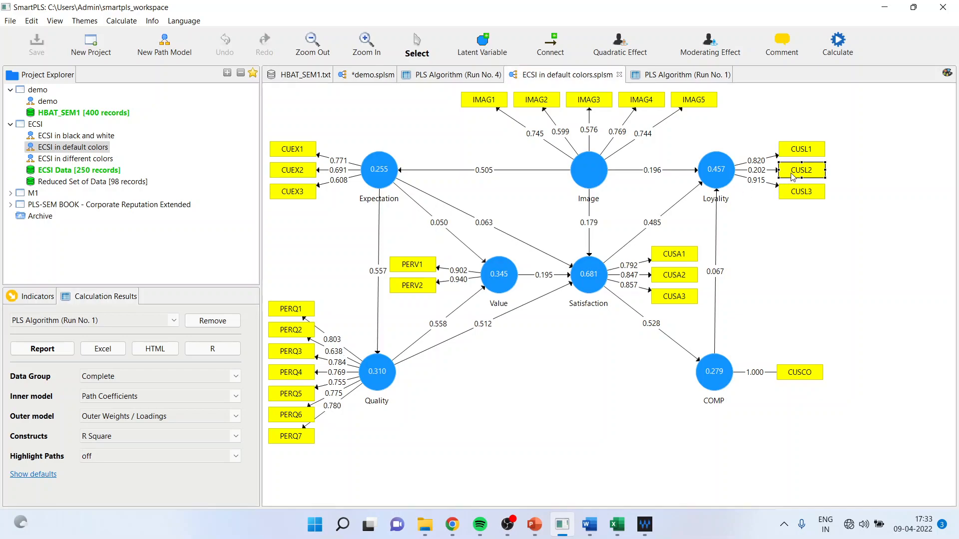
{"action": "key", "text": "Delete"}
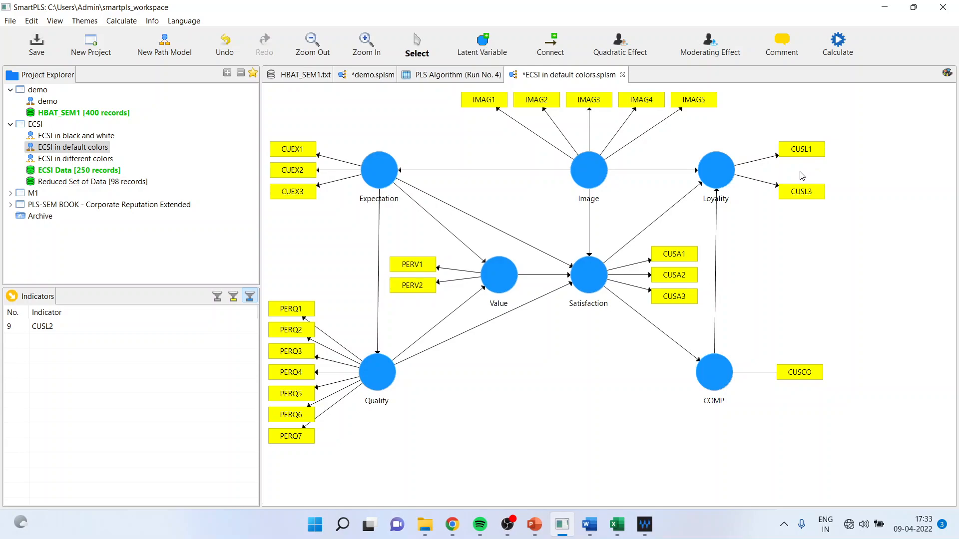
Run the PLS Algorithm again on the ECSI model without CUSL2
{"action": "left_click", "coordinate": [836, 50]}
{"action": "left_click", "coordinate": [834, 58]}
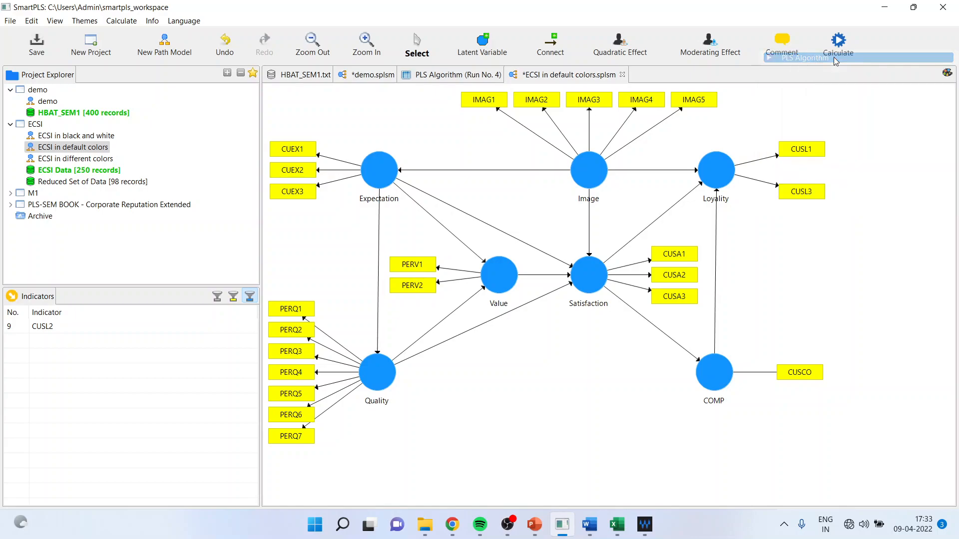
{"action": "left_click", "coordinate": [801, 397]}
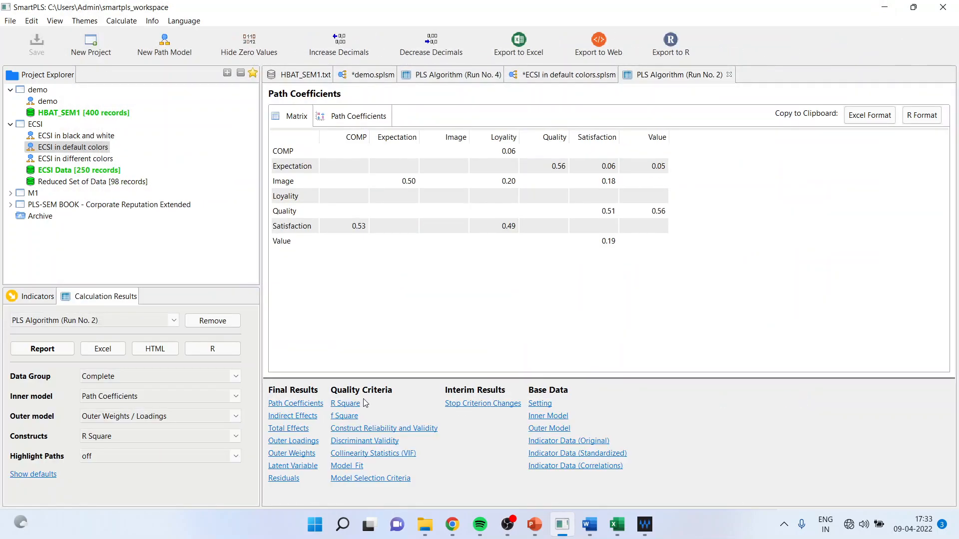
Examine the recalculated outer loadings and the Construct Reliability and Validity values, focusing on the Expectation construct
{"action": "left_click", "coordinate": [306, 441]}
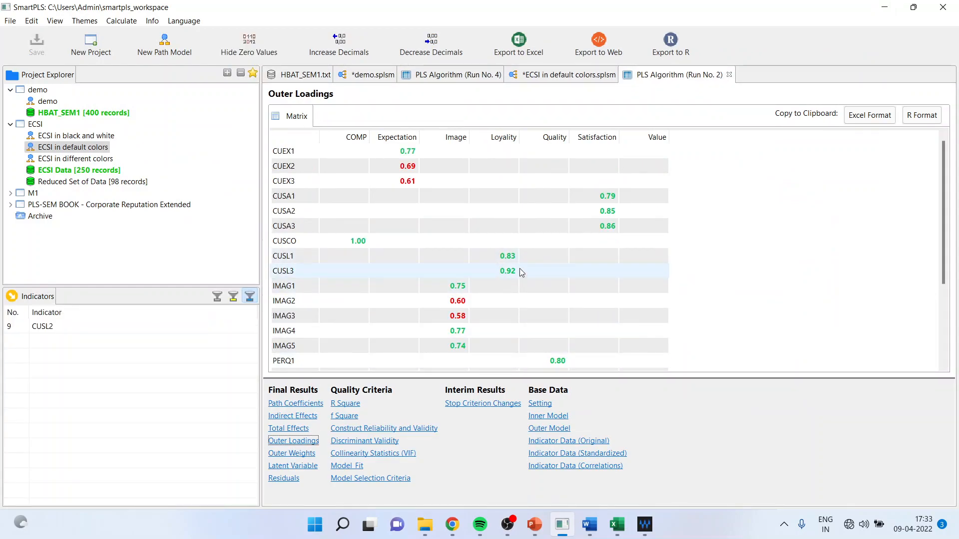
{"action": "left_click", "coordinate": [411, 429]}
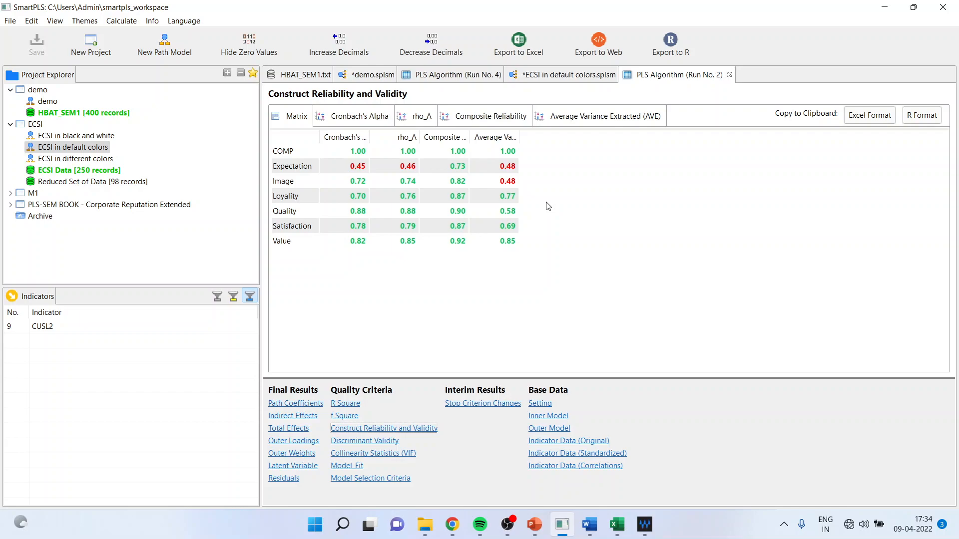
{"action": "left_click", "coordinate": [307, 167]}
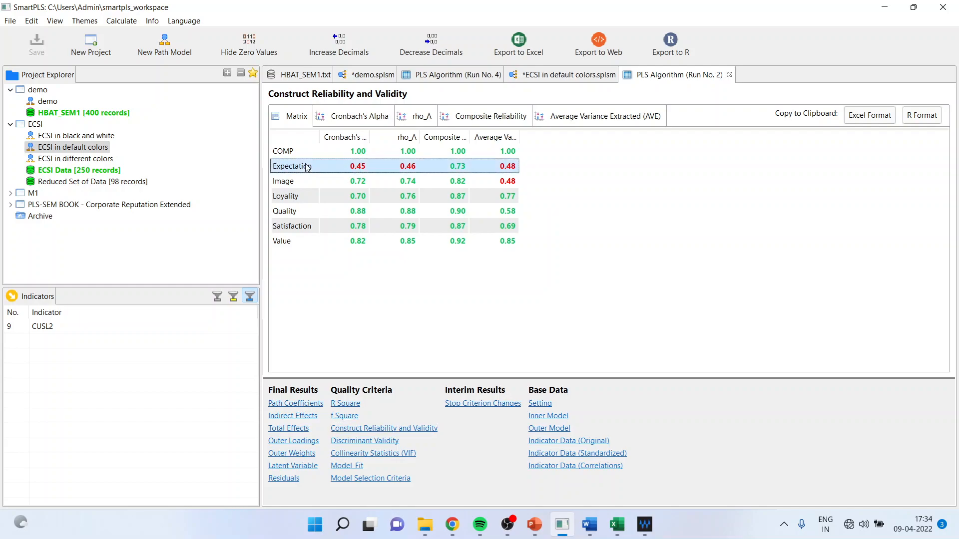
Switch to the smartpls1 PowerPoint presentation and show the Outer Loading decision tree slide full screen
{"action": "left_click", "coordinate": [535, 522]}
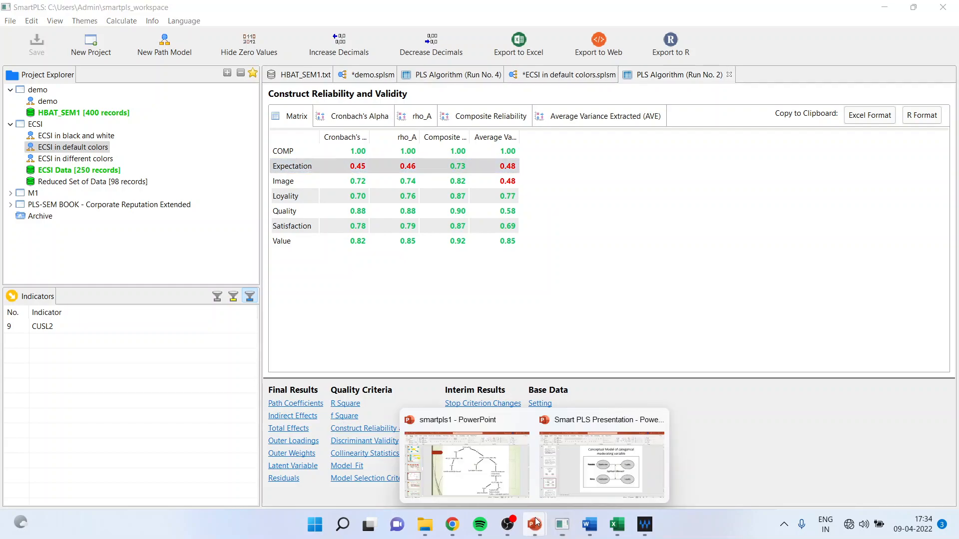
{"action": "left_click", "coordinate": [521, 457]}
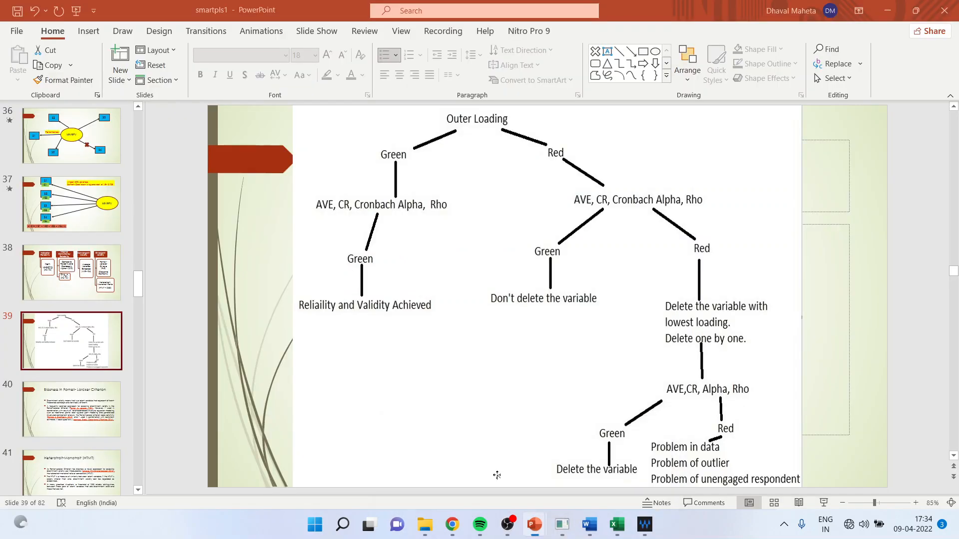
{"action": "left_click", "coordinate": [829, 503]}
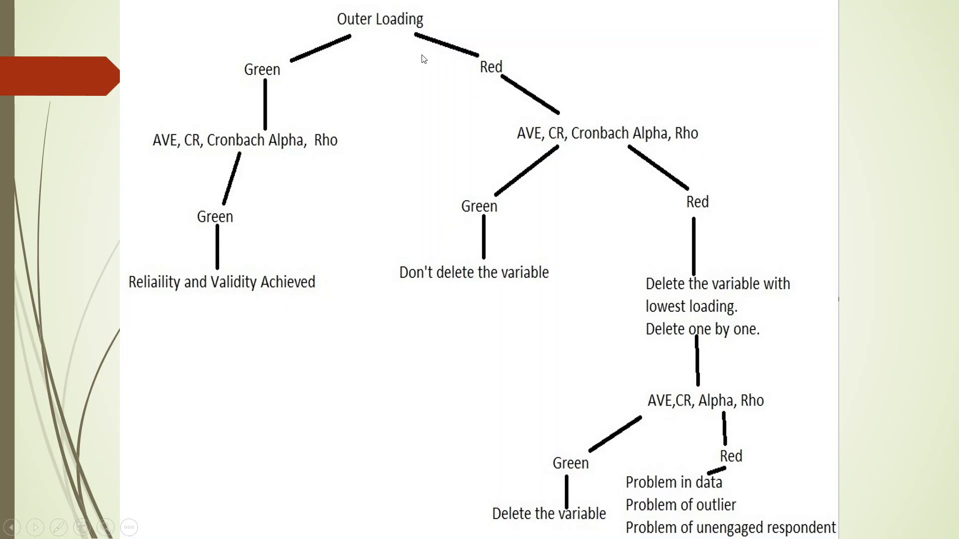
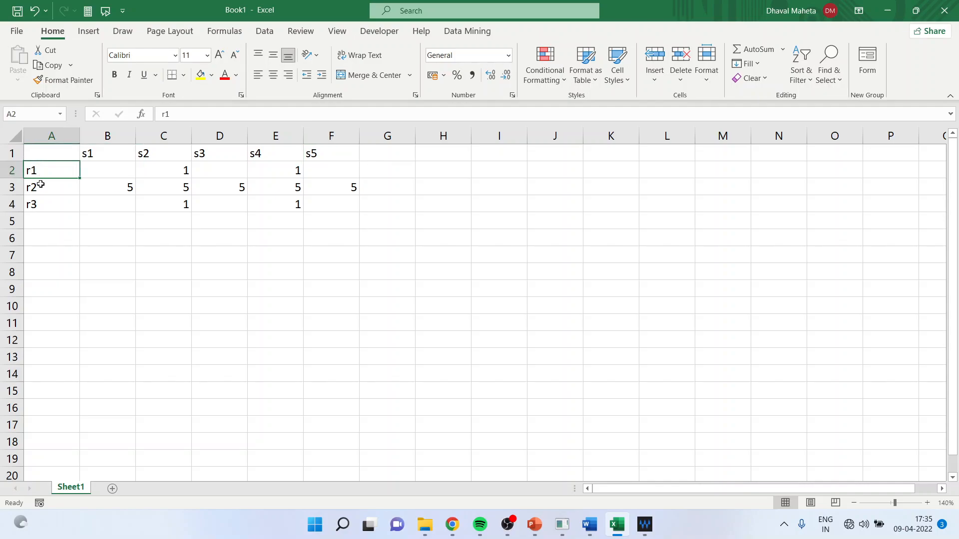
Calculate the standard deviation of r2's values in B3:F3 with a STDEV formula in cell G3
{"action": "left_click", "coordinate": [39, 187]}
{"action": "left_click", "coordinate": [38, 203]}
{"action": "left_click", "coordinate": [38, 191]}
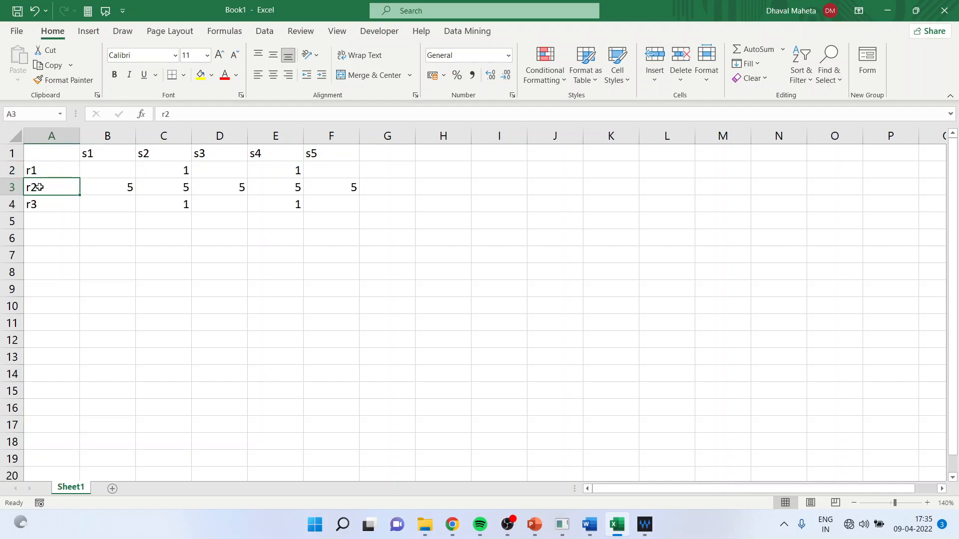
{"action": "left_click", "coordinate": [114, 190]}
{"action": "left_click", "coordinate": [167, 188]}
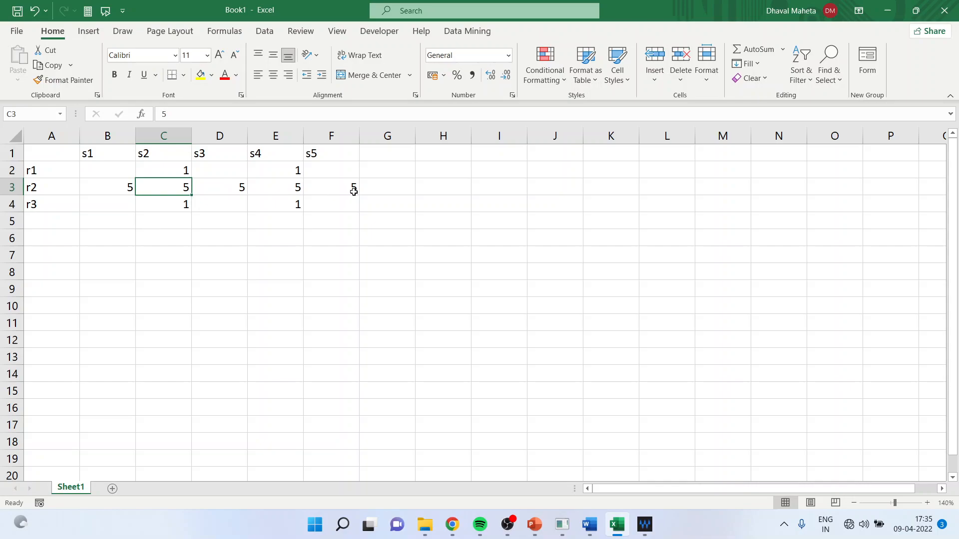
{"action": "left_click", "coordinate": [14, 188]}
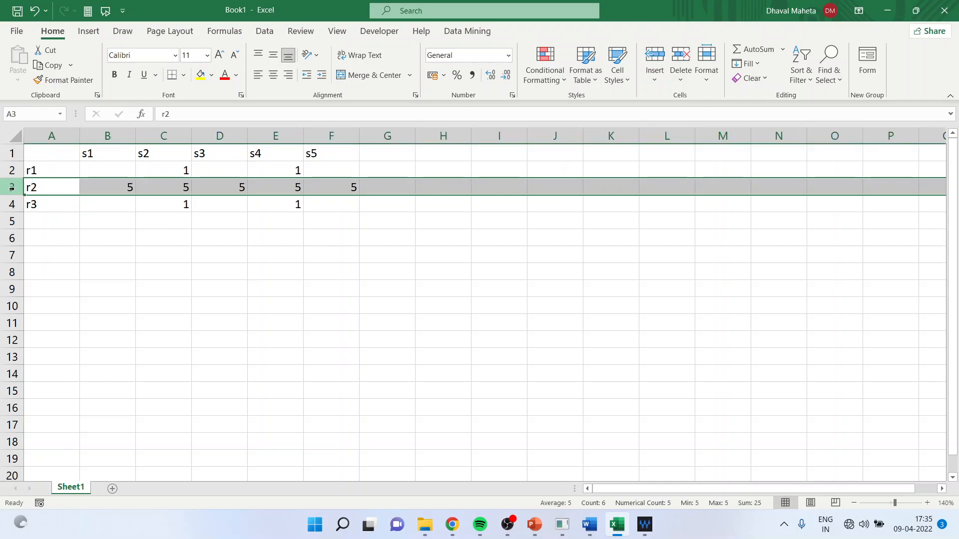
{"action": "left_click", "coordinate": [401, 188]}
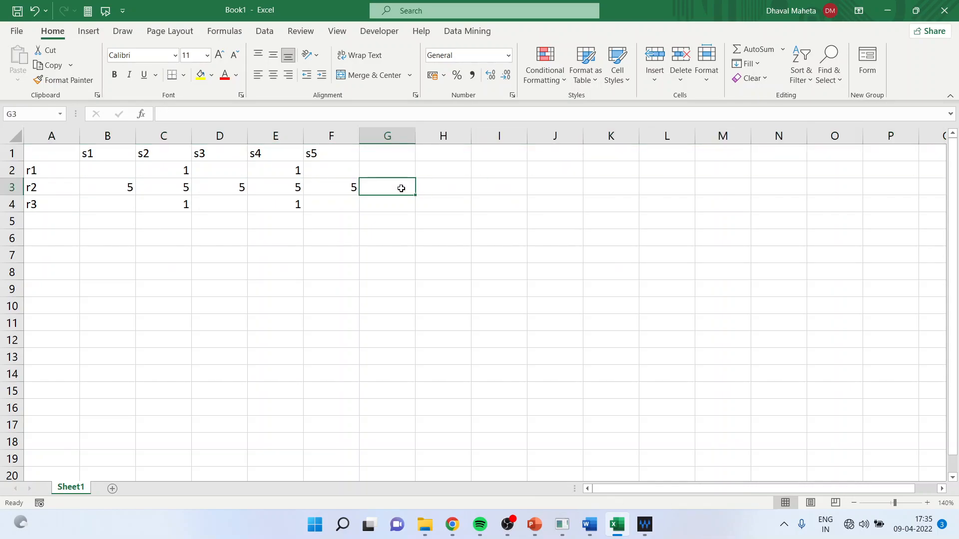
{"action": "type", "text": "=stde"}
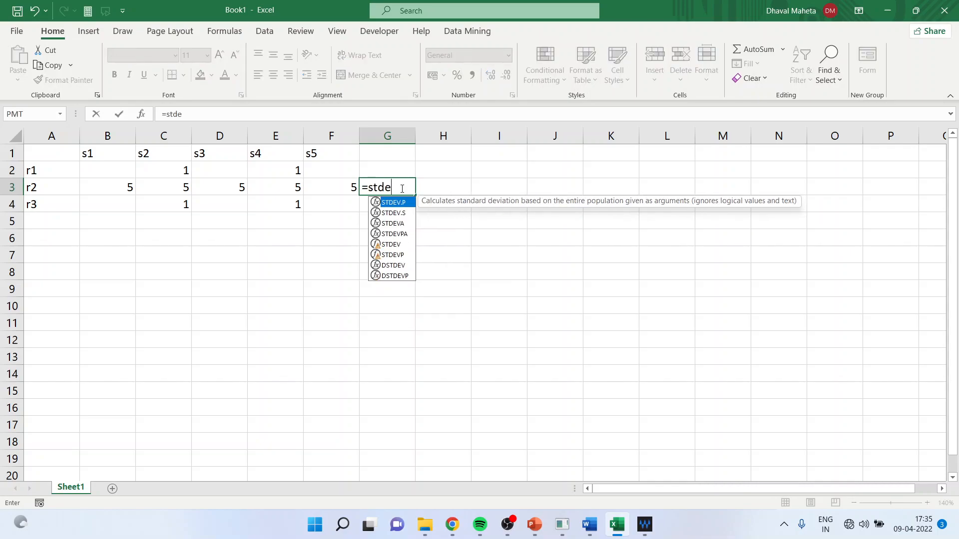
{"action": "type", "text": "v("}
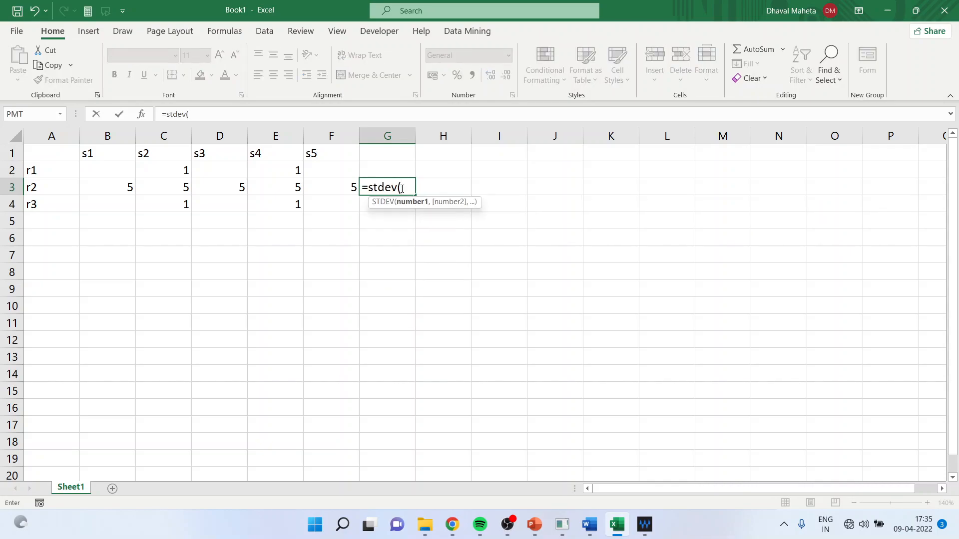
{"action": "left_click_drag", "start_coordinate": [105, 187], "coordinate": [356, 189]}
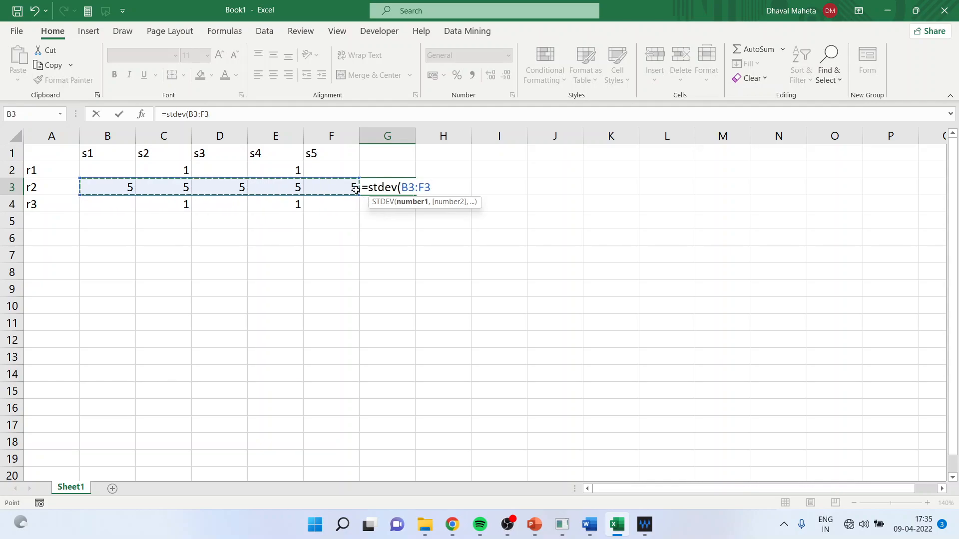
{"action": "type", "text": ")"}
{"action": "key", "text": "Return"}
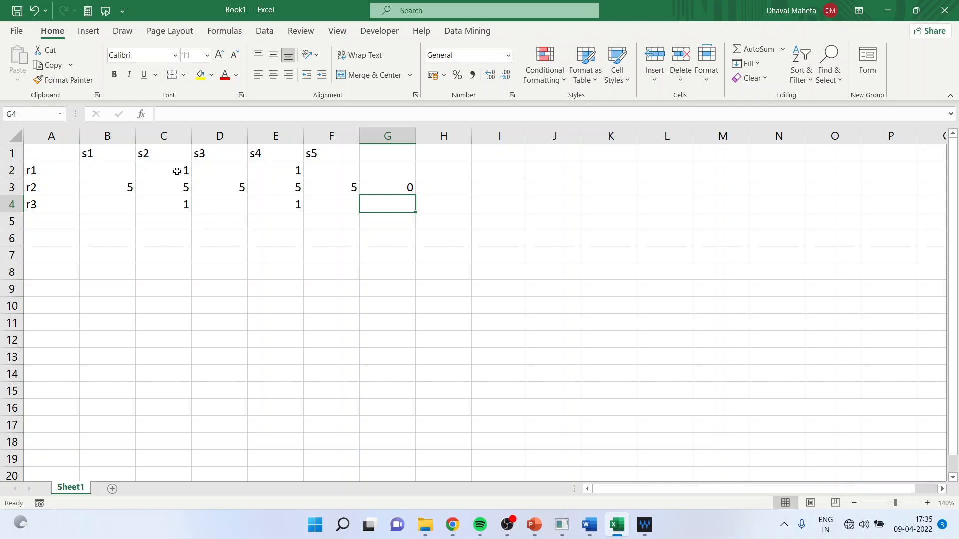
Set r2's values under s2 and s4 (cells C3 and E3) to 1
{"action": "left_click", "coordinate": [176, 171]}
{"action": "double_click", "coordinate": [176, 171]}
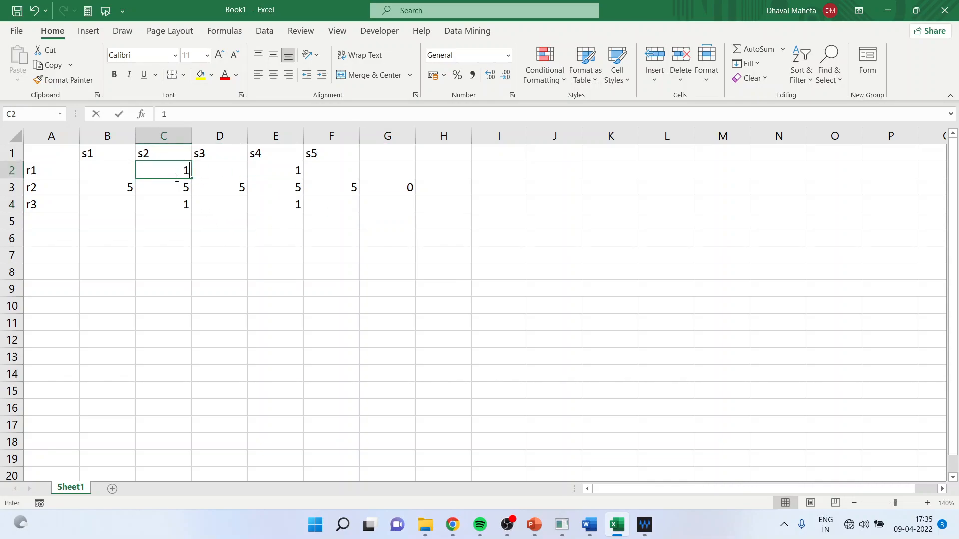
{"action": "left_click", "coordinate": [172, 205]}
{"action": "type", "text": "1"}
{"action": "key", "text": "Return"}
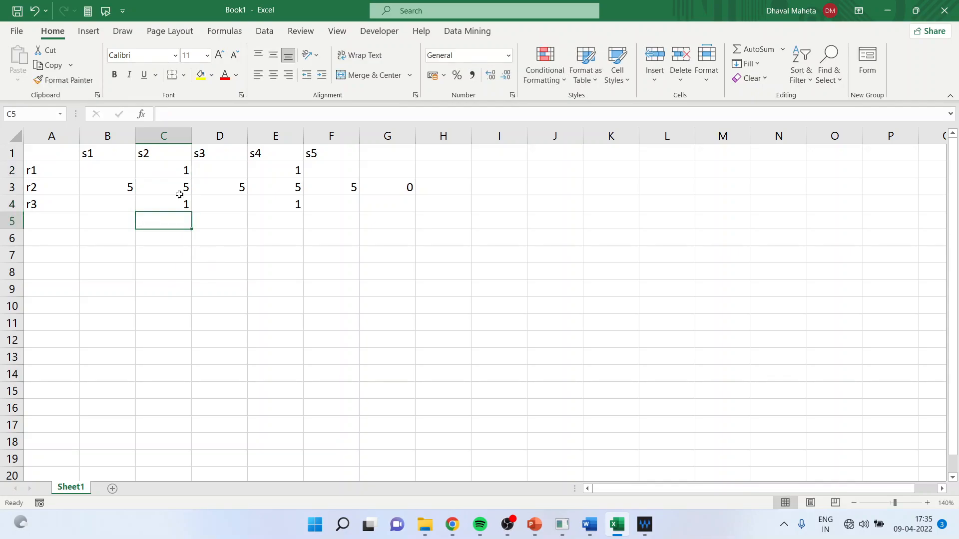
{"action": "left_click", "coordinate": [171, 186]}
{"action": "type", "text": "1"}
{"action": "left_click", "coordinate": [268, 272]}
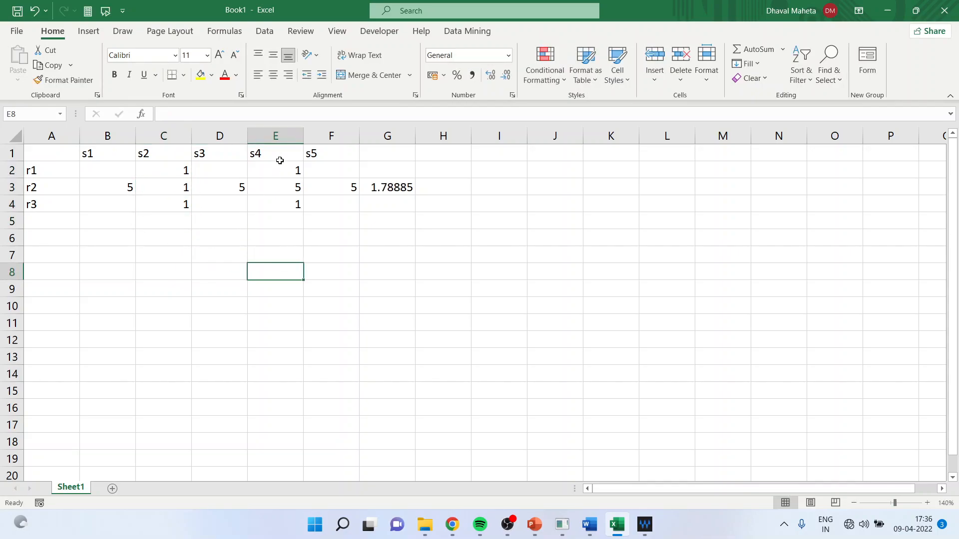
{"action": "left_click", "coordinate": [283, 188]}
{"action": "type", "text": "1"}
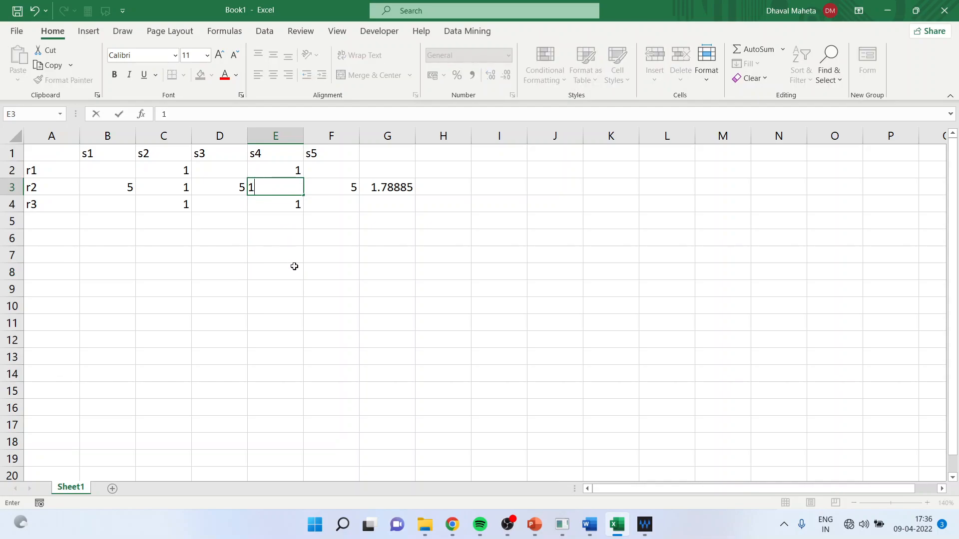
{"action": "left_click", "coordinate": [282, 209]}
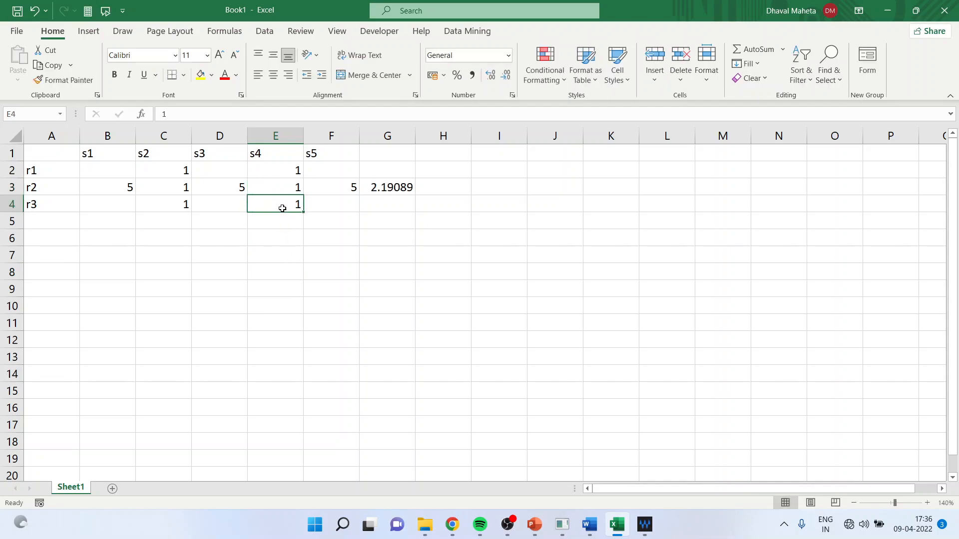
{"action": "left_click", "coordinate": [168, 137]}
{"action": "left_click", "coordinate": [275, 137]}
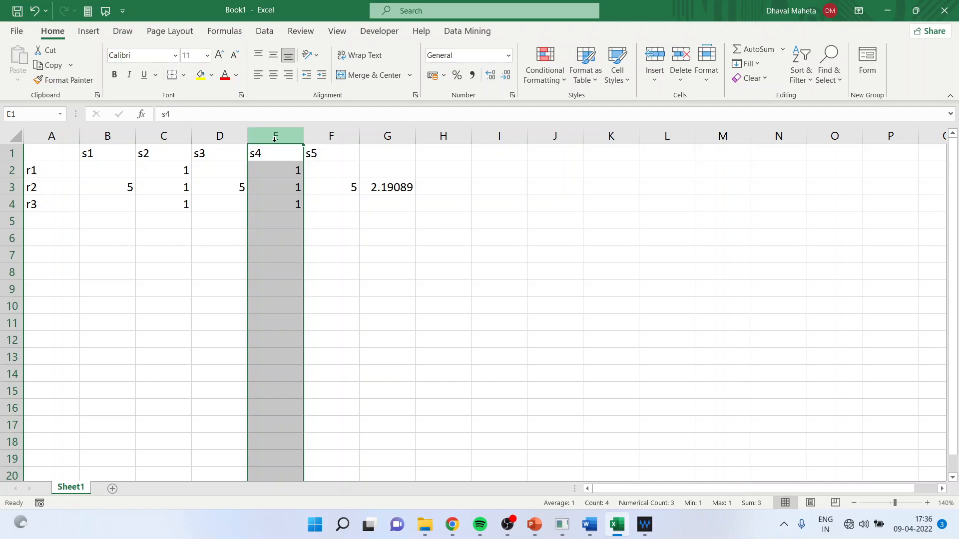
{"action": "left_click", "coordinate": [199, 274]}
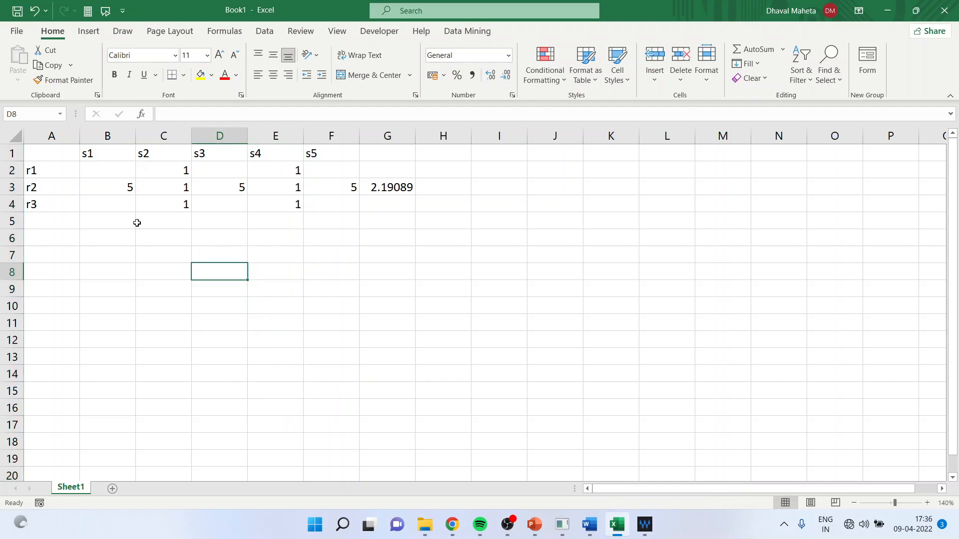
Set r2's value under s1 (cell B3) to 10
{"action": "left_click", "coordinate": [116, 188]}
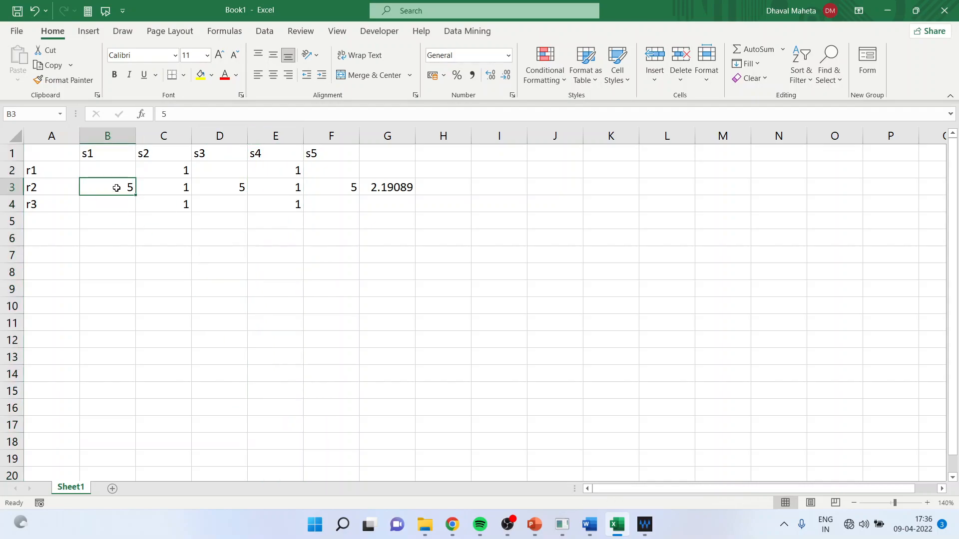
{"action": "type", "text": "10"}
{"action": "key", "text": "Return"}
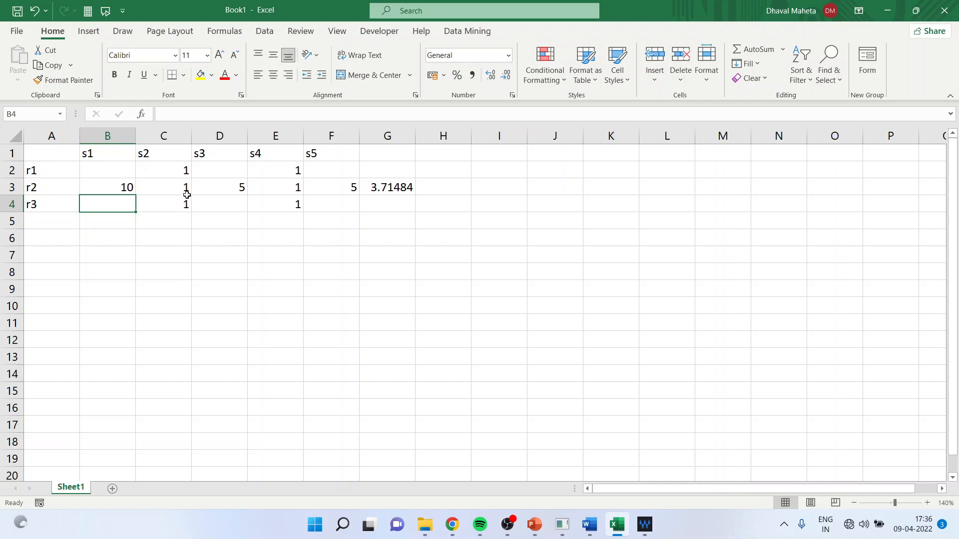
{"action": "left_click", "coordinate": [119, 187]}
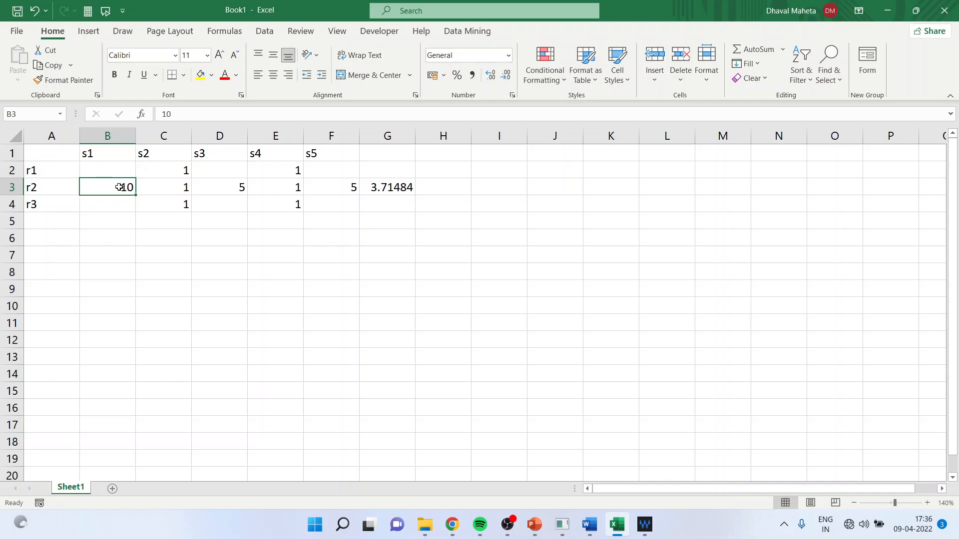
Switch to SmartPLS and show the Construct Reliability and Validity matrix of PLS Algorithm (Run No. 4)
{"action": "left_click", "coordinate": [563, 527]}
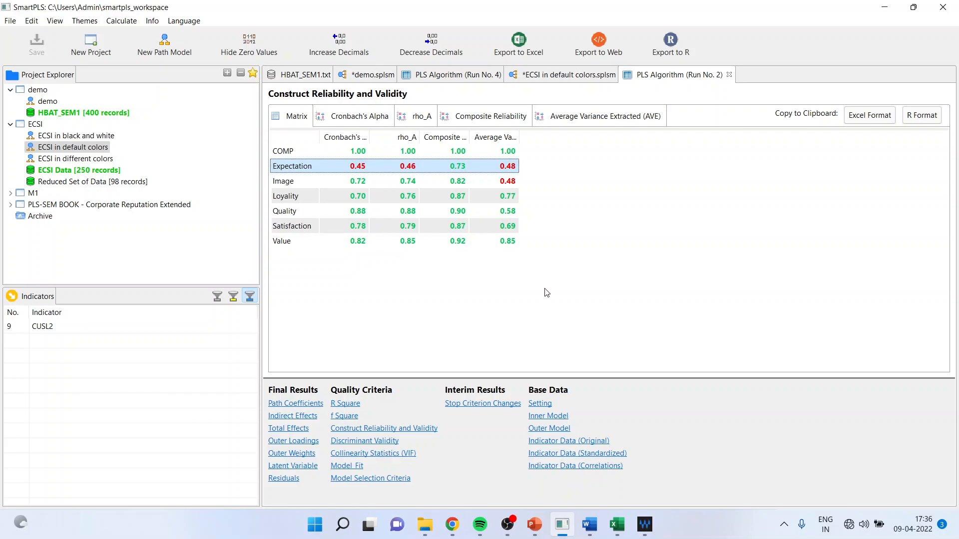
{"action": "left_click", "coordinate": [440, 77]}
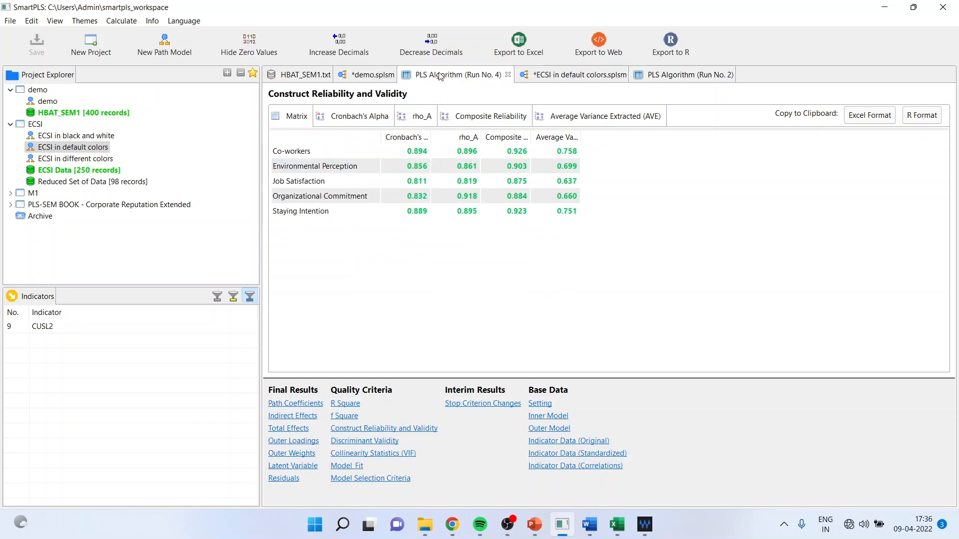
{"action": "left_click", "coordinate": [367, 441]}
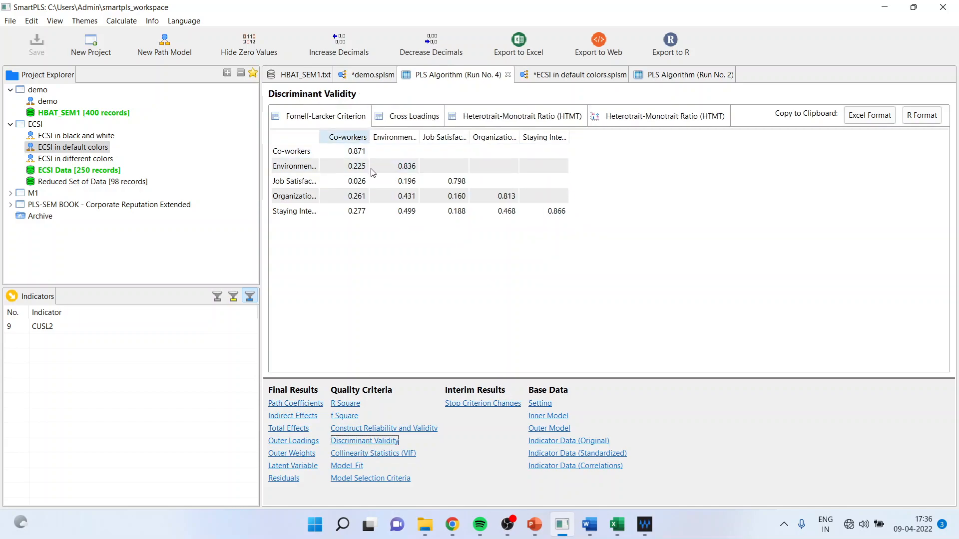
{"action": "left_click", "coordinate": [380, 429]}
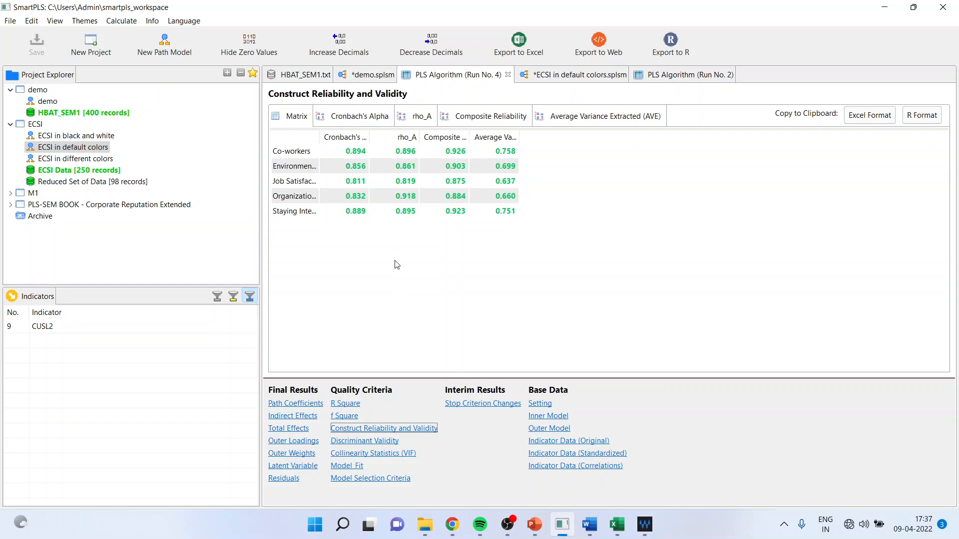
View the bar charts for Cronbach's Alpha, rho_A, Composite Reliability and Average Variance Extracted (AVE)
{"action": "left_click", "coordinate": [369, 124]}
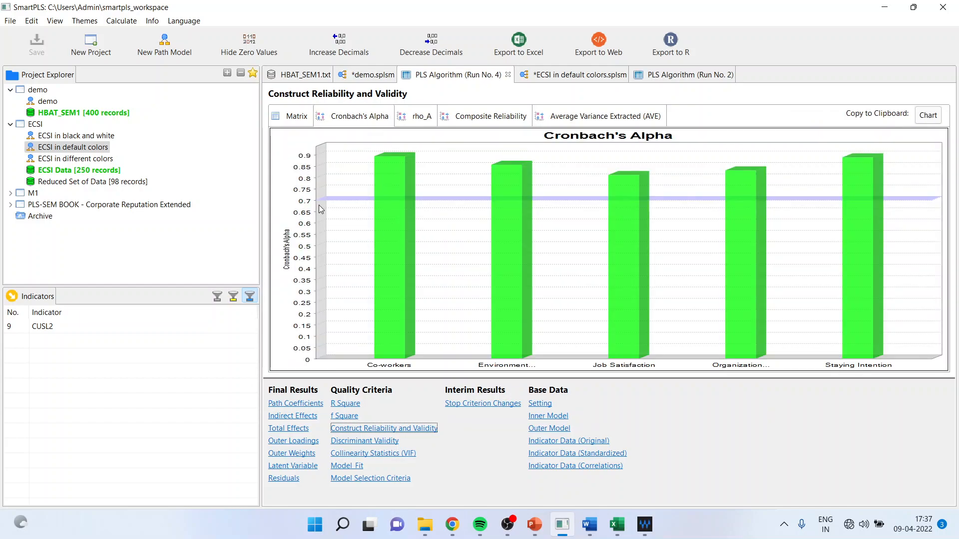
{"action": "mouse_move", "coordinate": [534, 212]}
{"action": "left_click", "coordinate": [422, 120]}
{"action": "left_click", "coordinate": [505, 122]}
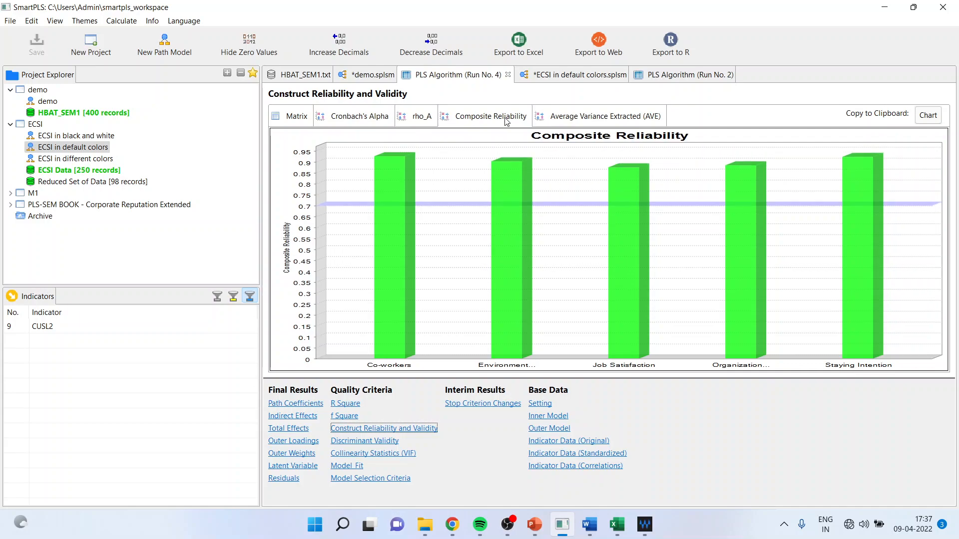
{"action": "left_click", "coordinate": [605, 118]}
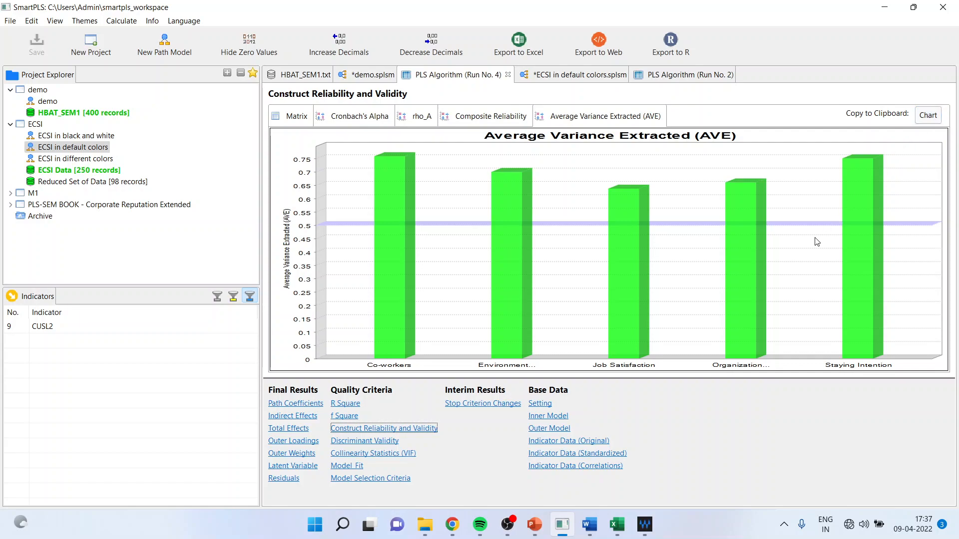
Snip the Discriminant Validity Fornell-Larcker table with its construct name column widened, and paste the image into the blank Word document
{"action": "left_click", "coordinate": [382, 442]}
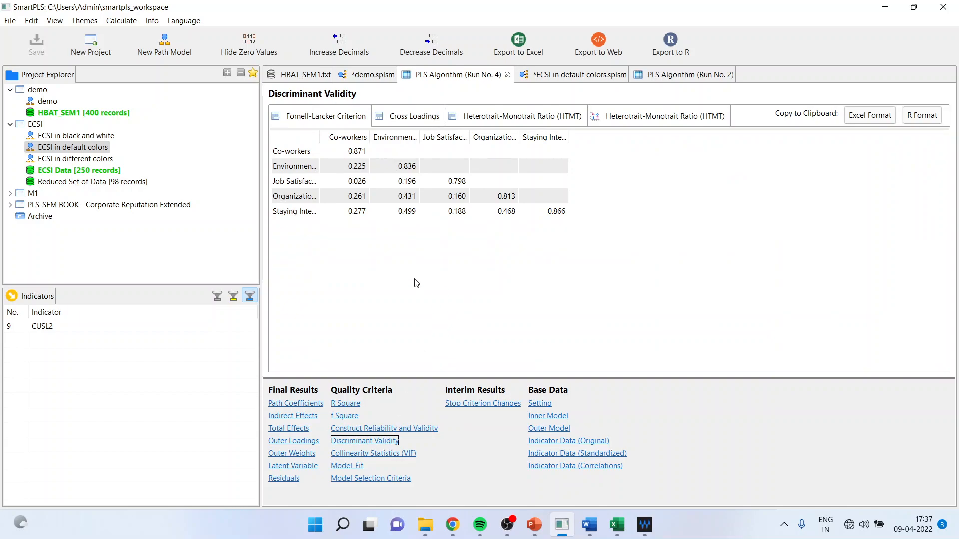
{"action": "left_click_drag", "start_coordinate": [320, 137], "coordinate": [382, 136]}
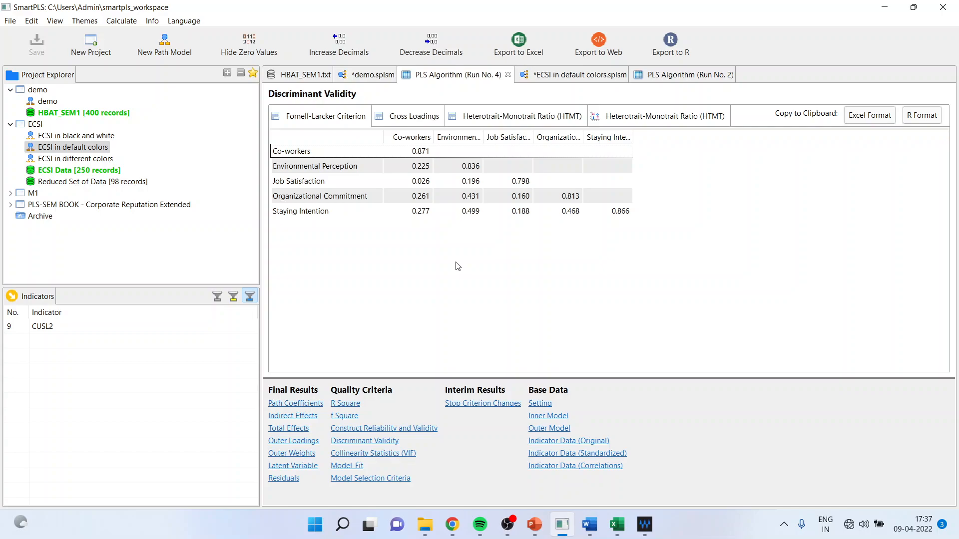
{"action": "key", "text": "super+shift+s"}
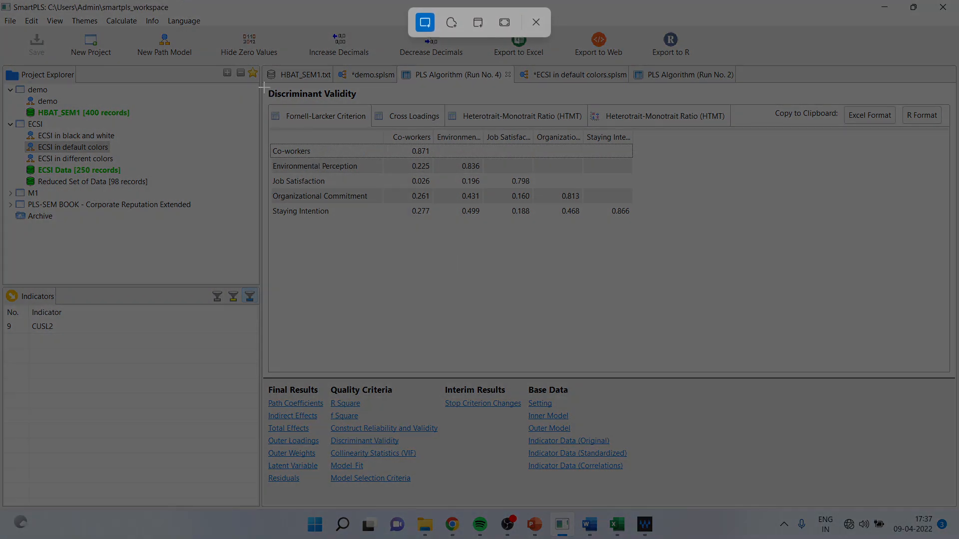
{"action": "left_click_drag", "start_coordinate": [264, 88], "coordinate": [647, 233]}
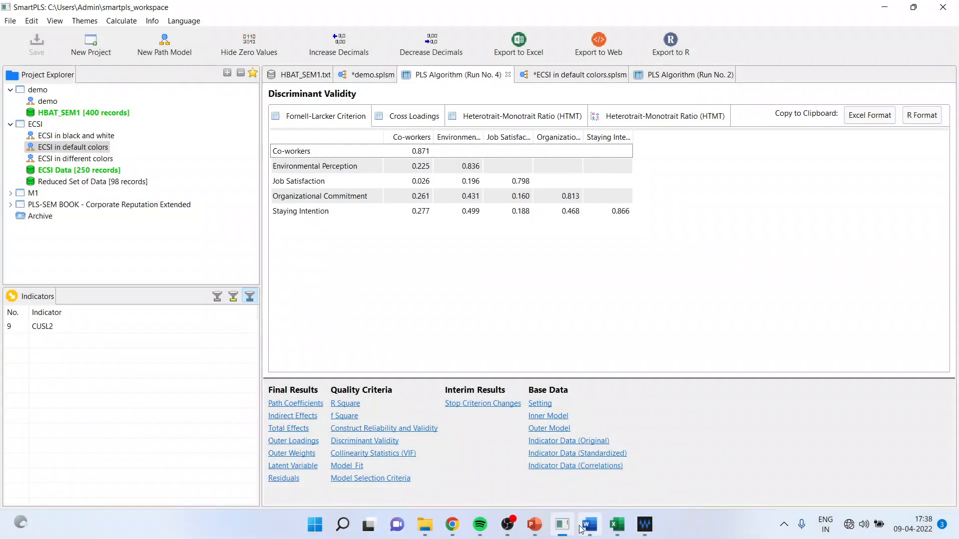
{"action": "left_click", "coordinate": [585, 527]}
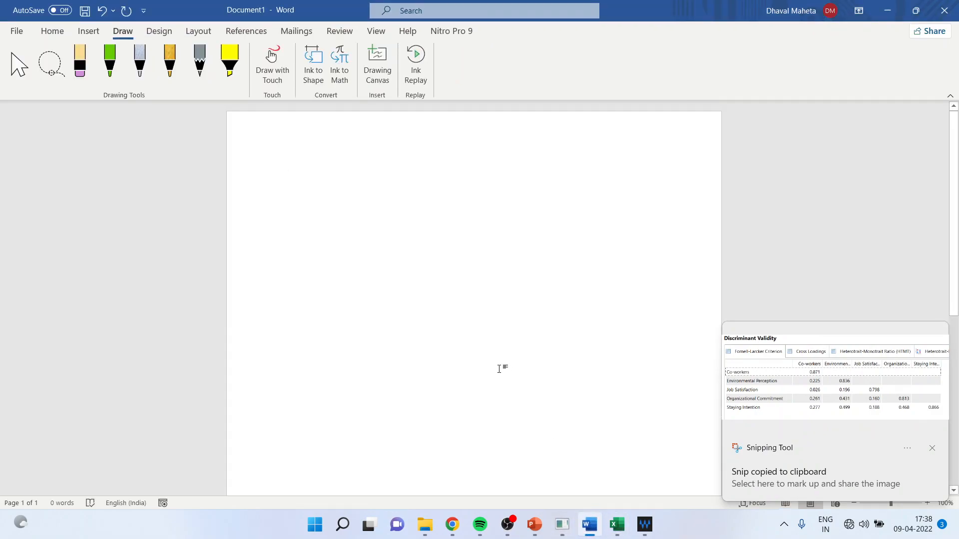
{"action": "key", "text": "ctrl+v"}
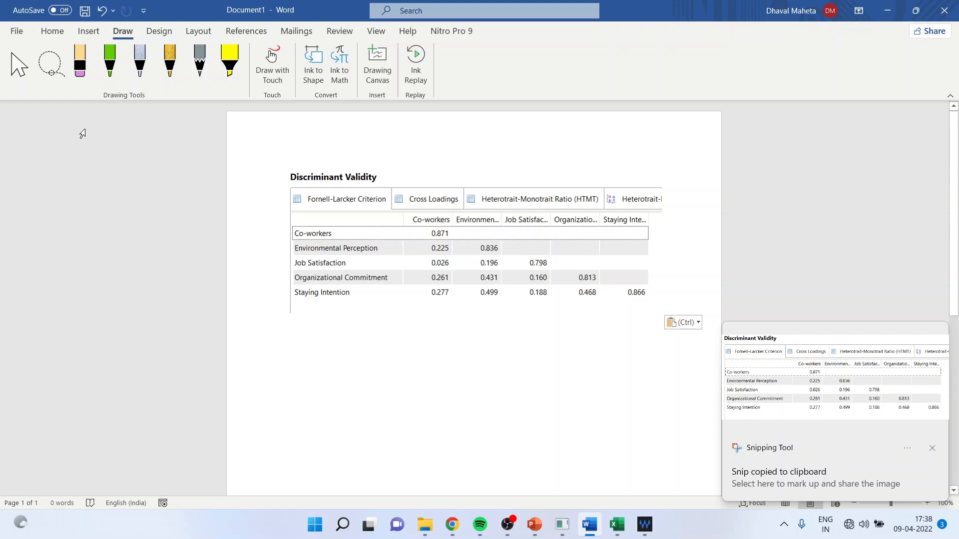
Activate the green drawing pen and change its color to red for marking up the pasted table
{"action": "left_click", "coordinate": [111, 77]}
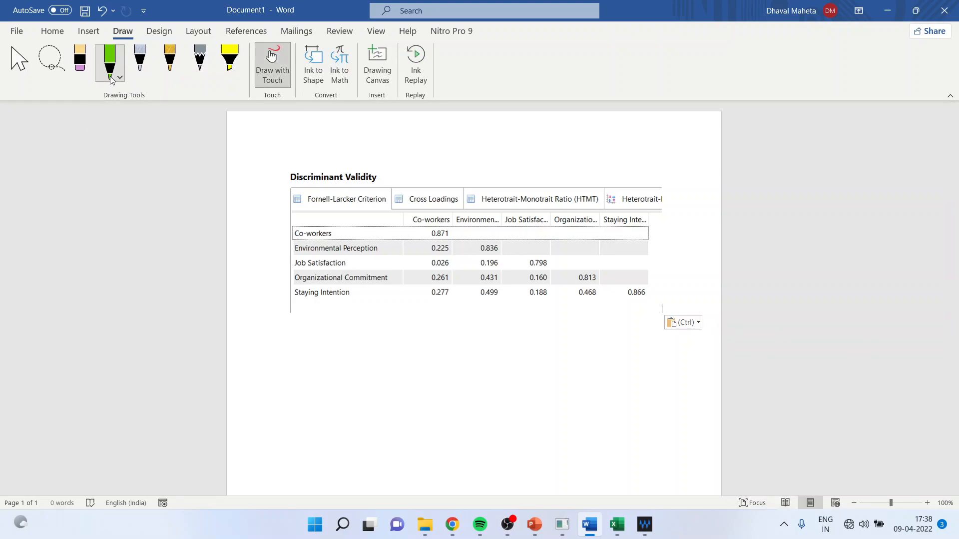
{"action": "left_click", "coordinate": [118, 78]}
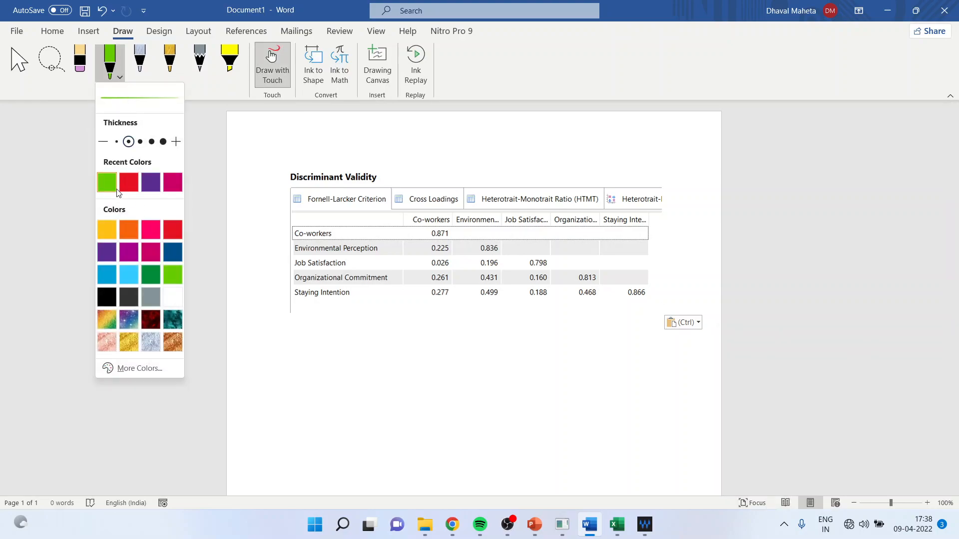
{"action": "left_click", "coordinate": [129, 182]}
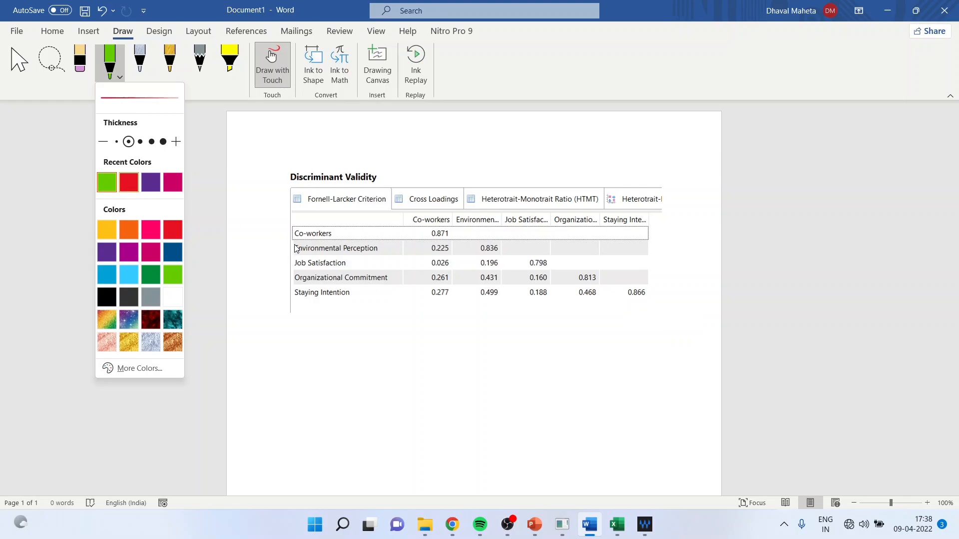
{"action": "left_click", "coordinate": [424, 223]}
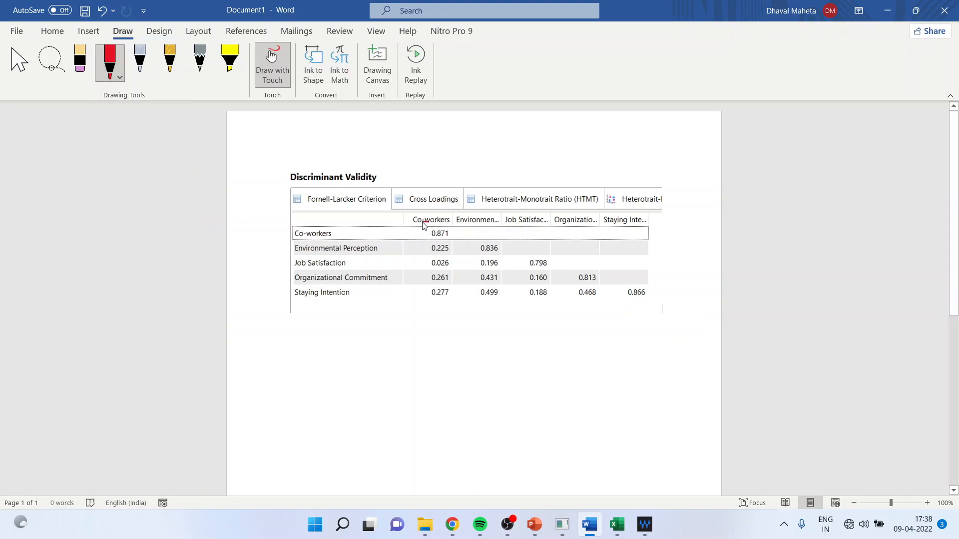
Circle the diagonal values of the Fornell-Larcker table, from Co-workers to Staying Intention, with the red pen
{"action": "mouse_move", "coordinate": [423, 224]}
{"action": "left_mouse_down"}
{"action": "mouse_move", "coordinate": [439, 246]}
{"action": "mouse_move", "coordinate": [648, 304]}
{"action": "mouse_move", "coordinate": [652, 288]}
{"action": "mouse_move", "coordinate": [422, 224]}
{"action": "left_mouse_up"}
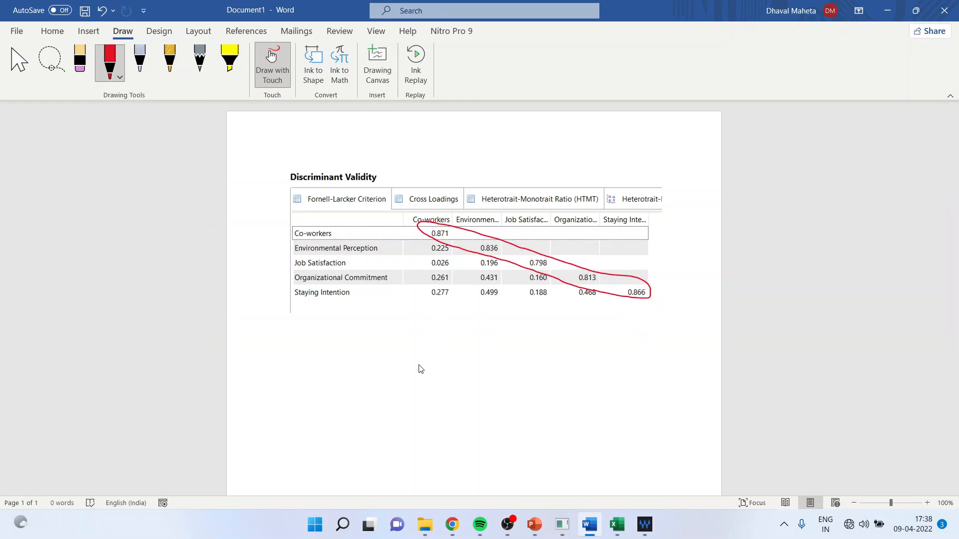
{"action": "key", "text": "Escape"}
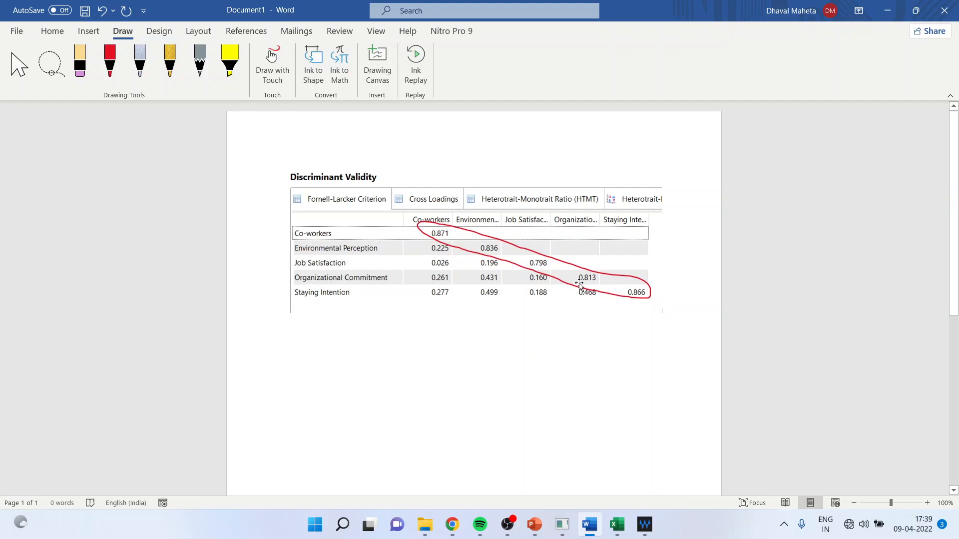
Change the pen color to green and circle the Environmental Perception row and the values in its column of the Fornell-Larcker table
{"action": "left_click", "coordinate": [118, 77]}
{"action": "left_click", "coordinate": [129, 183]}
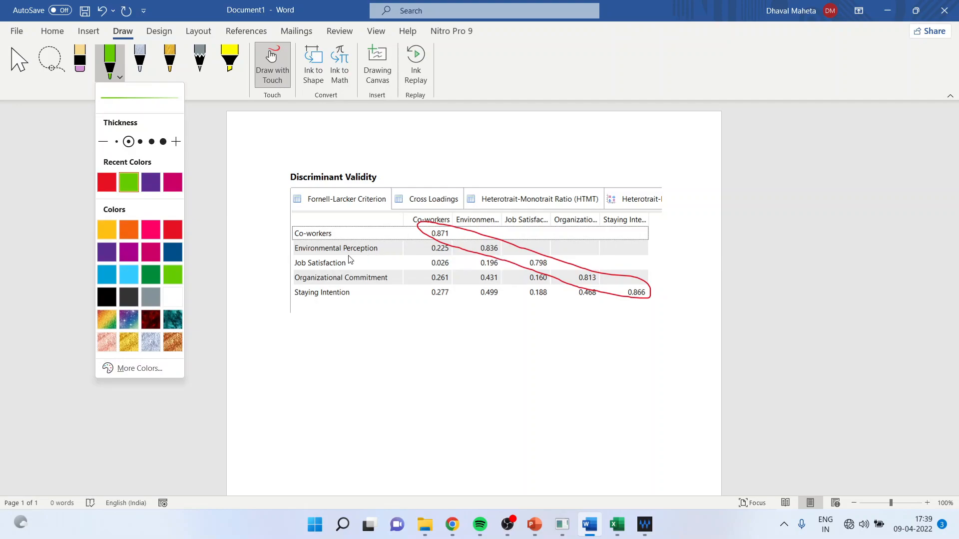
{"action": "left_click", "coordinate": [478, 242]}
{"action": "mouse_move", "coordinate": [476, 238]}
{"action": "left_mouse_down"}
{"action": "mouse_move", "coordinate": [477, 300]}
{"action": "mouse_move", "coordinate": [492, 302]}
{"action": "mouse_move", "coordinate": [507, 287]}
{"action": "mouse_move", "coordinate": [494, 235]}
{"action": "mouse_move", "coordinate": [474, 244]}
{"action": "left_mouse_up"}
{"action": "mouse_move", "coordinate": [370, 239]}
{"action": "left_mouse_down"}
{"action": "mouse_move", "coordinate": [318, 241]}
{"action": "mouse_move", "coordinate": [296, 256]}
{"action": "mouse_move", "coordinate": [456, 261]}
{"action": "left_mouse_up"}
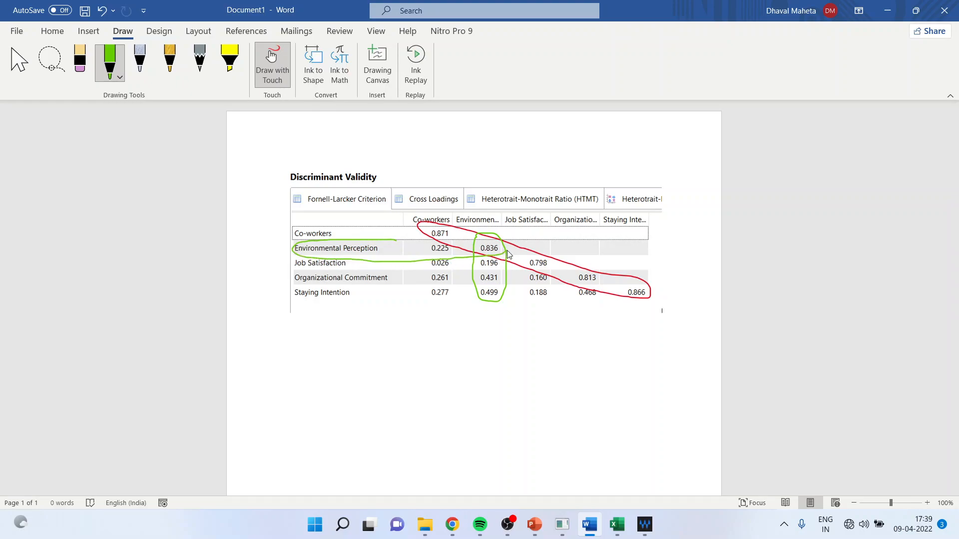
{"action": "left_click_drag", "start_coordinate": [508, 244], "coordinate": [397, 240]}
Change the pen color to light blue and circle the values below the diagonal in the Co-workers and Environmental Perception columns
{"action": "left_click", "coordinate": [121, 78]}
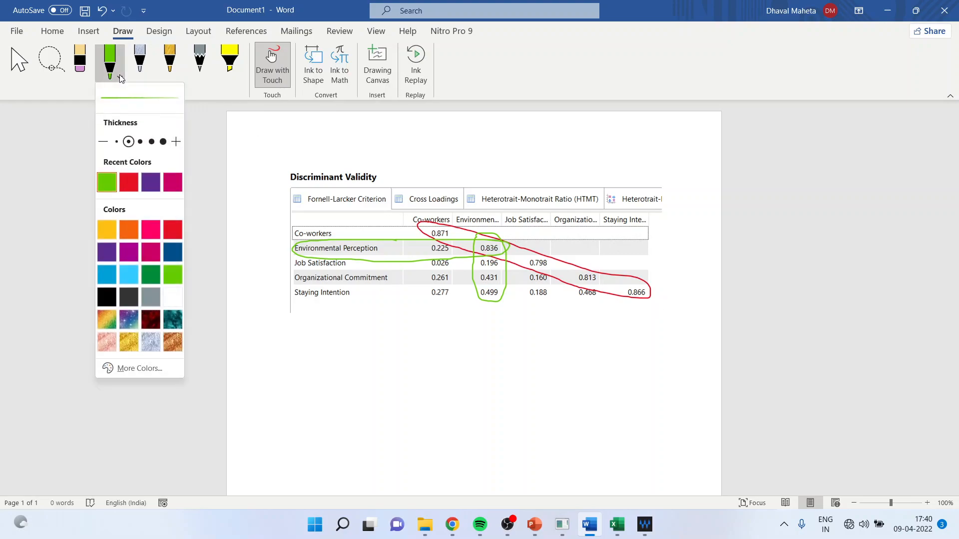
{"action": "left_click", "coordinate": [137, 279]}
{"action": "mouse_move", "coordinate": [432, 243]}
{"action": "left_mouse_down"}
{"action": "mouse_move", "coordinate": [418, 265]}
{"action": "mouse_move", "coordinate": [437, 300]}
{"action": "mouse_move", "coordinate": [453, 278]}
{"action": "mouse_move", "coordinate": [436, 241]}
{"action": "mouse_move", "coordinate": [492, 302]}
{"action": "mouse_move", "coordinate": [505, 277]}
{"action": "left_mouse_up"}
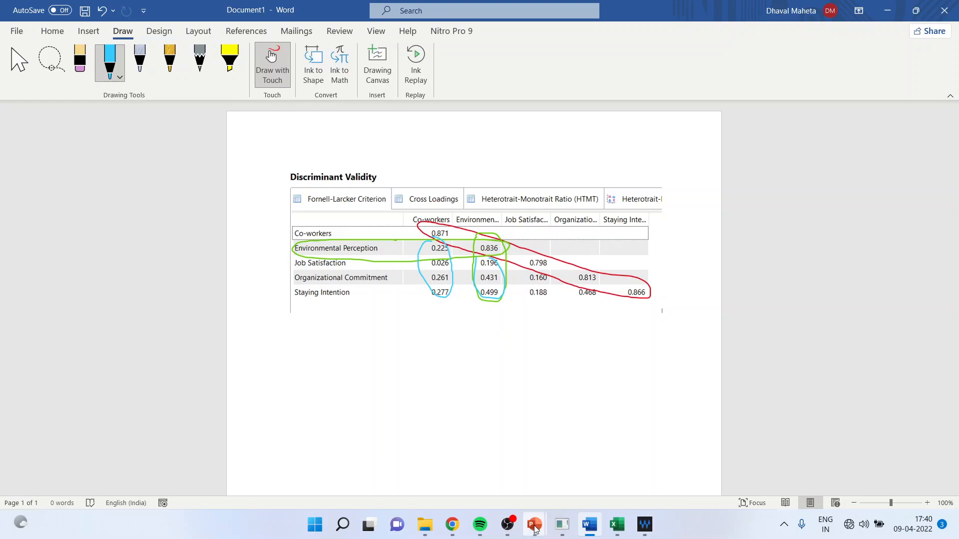
Switch to the smartpls1 presentation in PowerPoint and show slide 40, "Biasness in Fornell- Larcker Criterion"
{"action": "mouse_move", "coordinate": [533, 524]}
{"action": "left_click", "coordinate": [502, 478]}
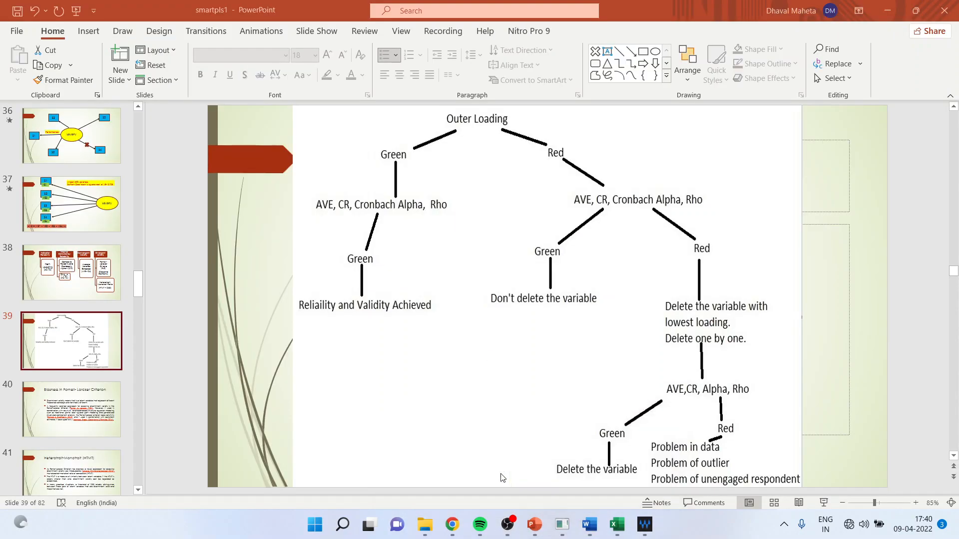
{"action": "key", "text": "Down"}
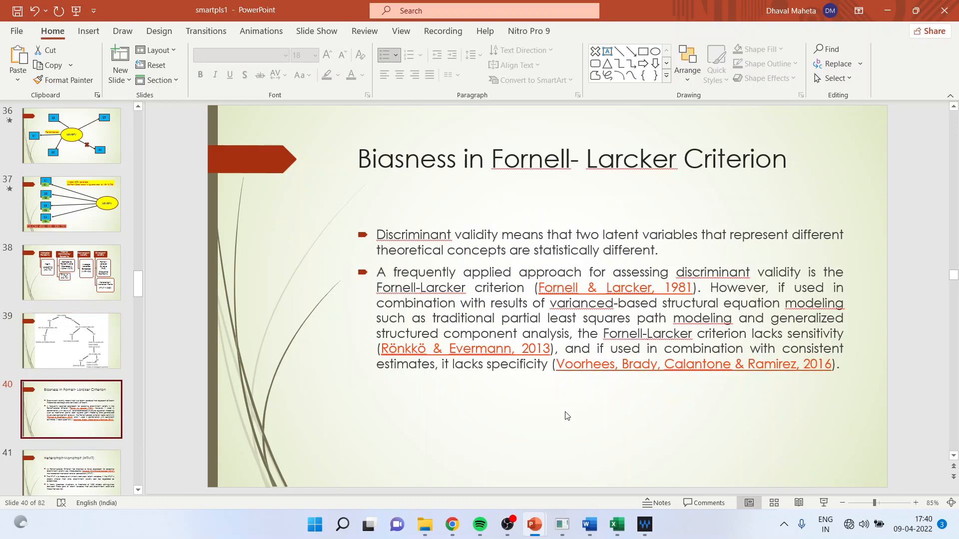